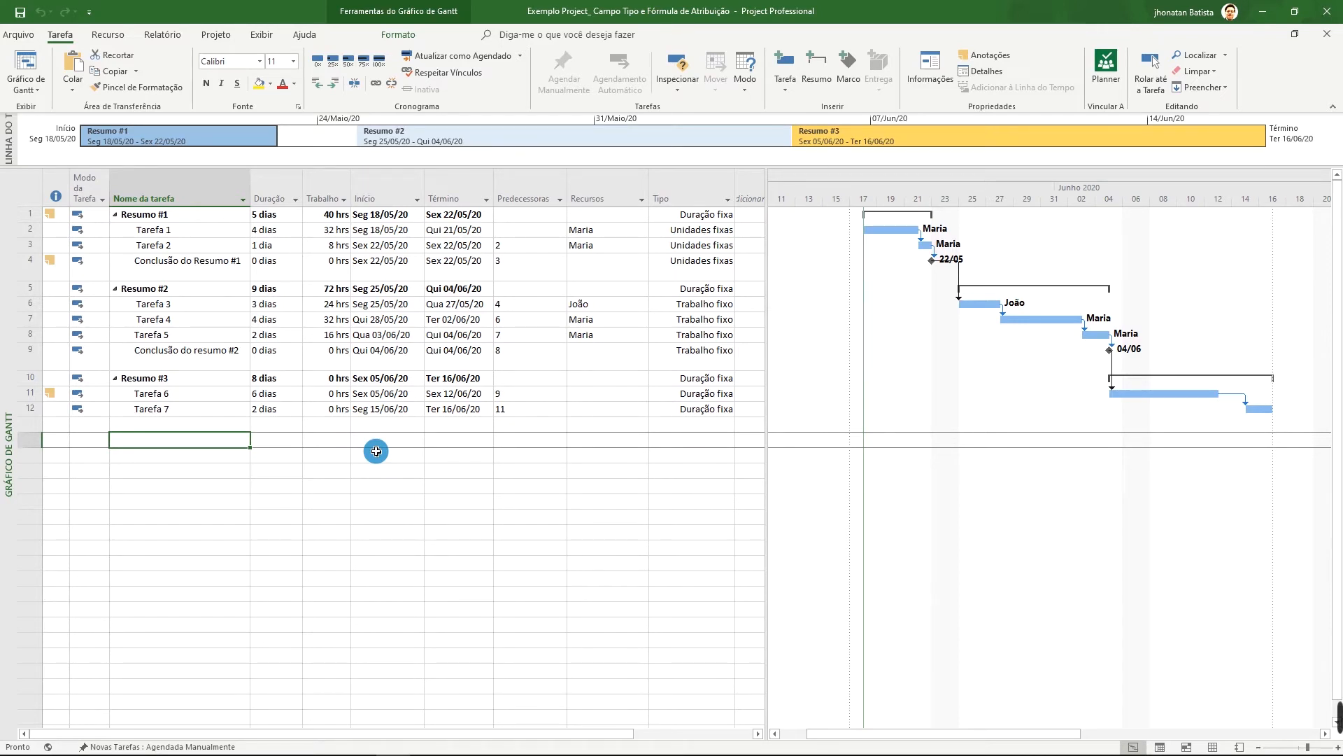
Examine the assigned resource, task type, work and duration of Tarefa 1 under Resumo #1
{"action": "left_click", "coordinate": [210, 230]}
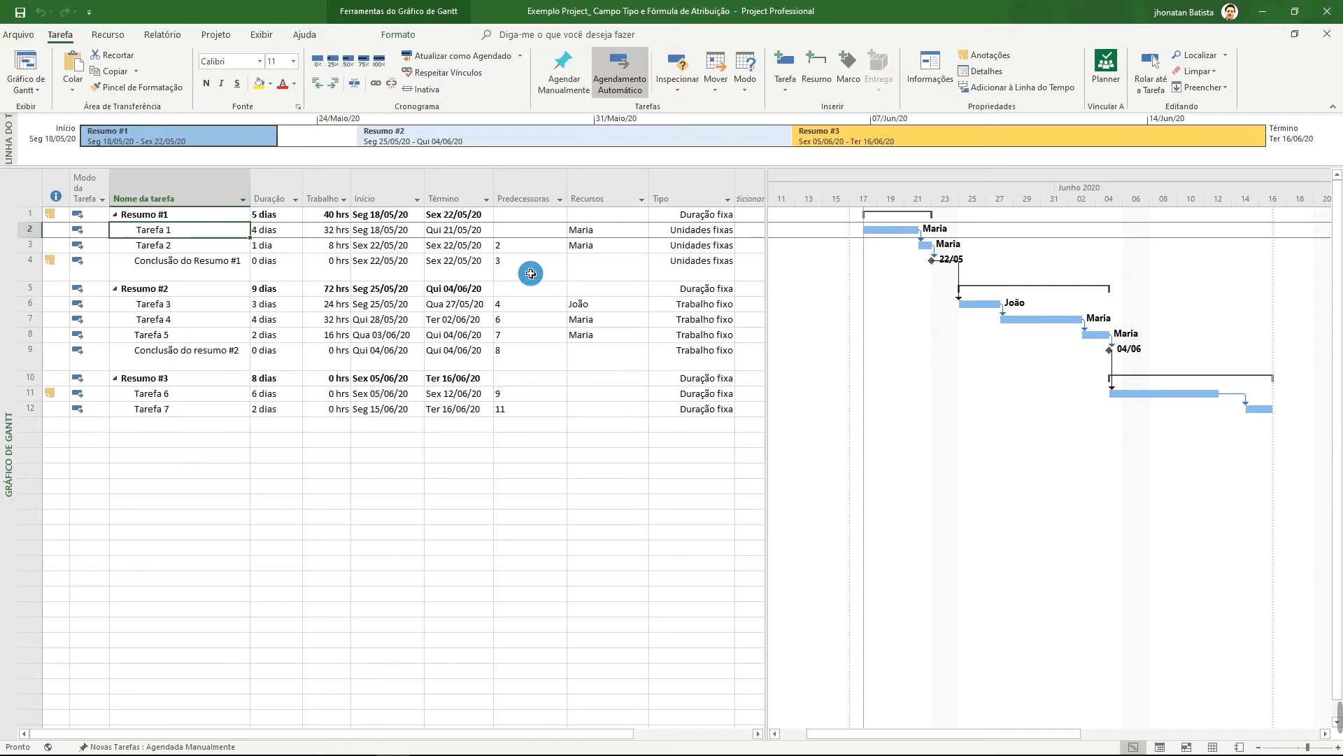
{"action": "left_click", "coordinate": [611, 231]}
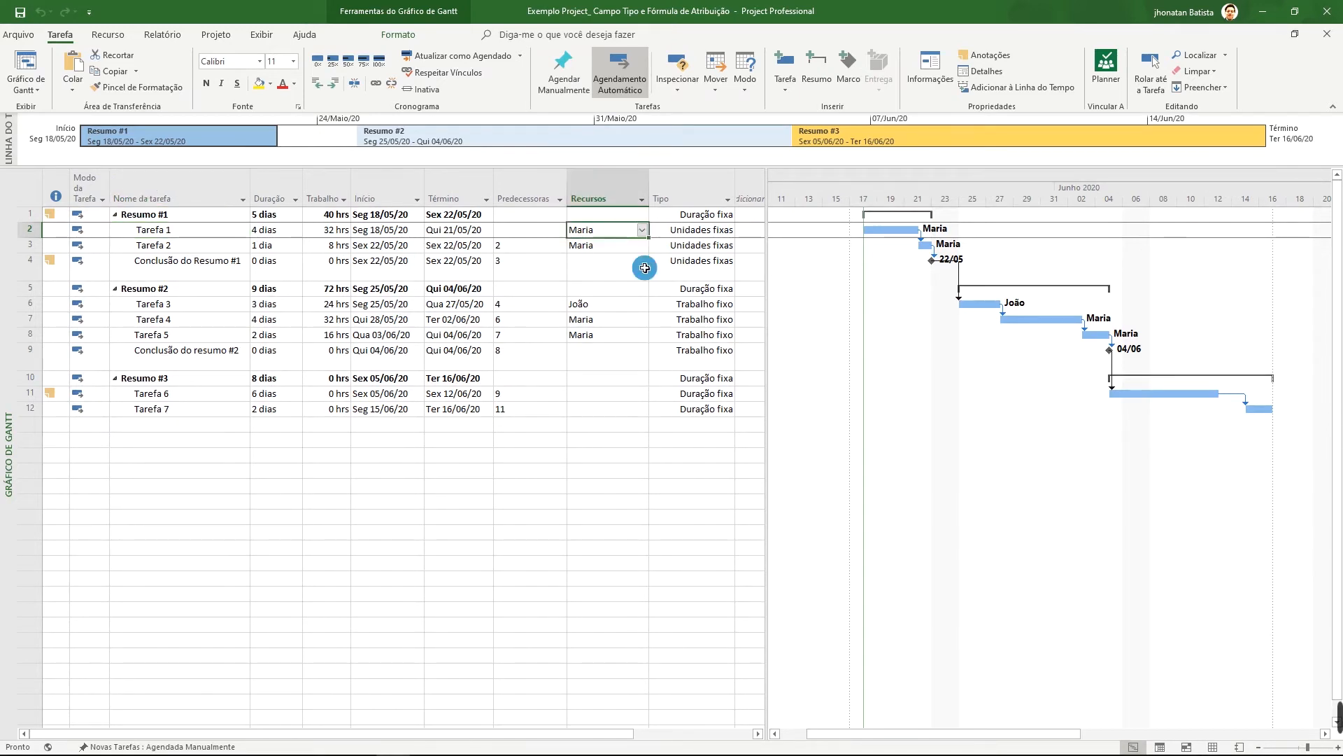
{"action": "left_click", "coordinate": [687, 230]}
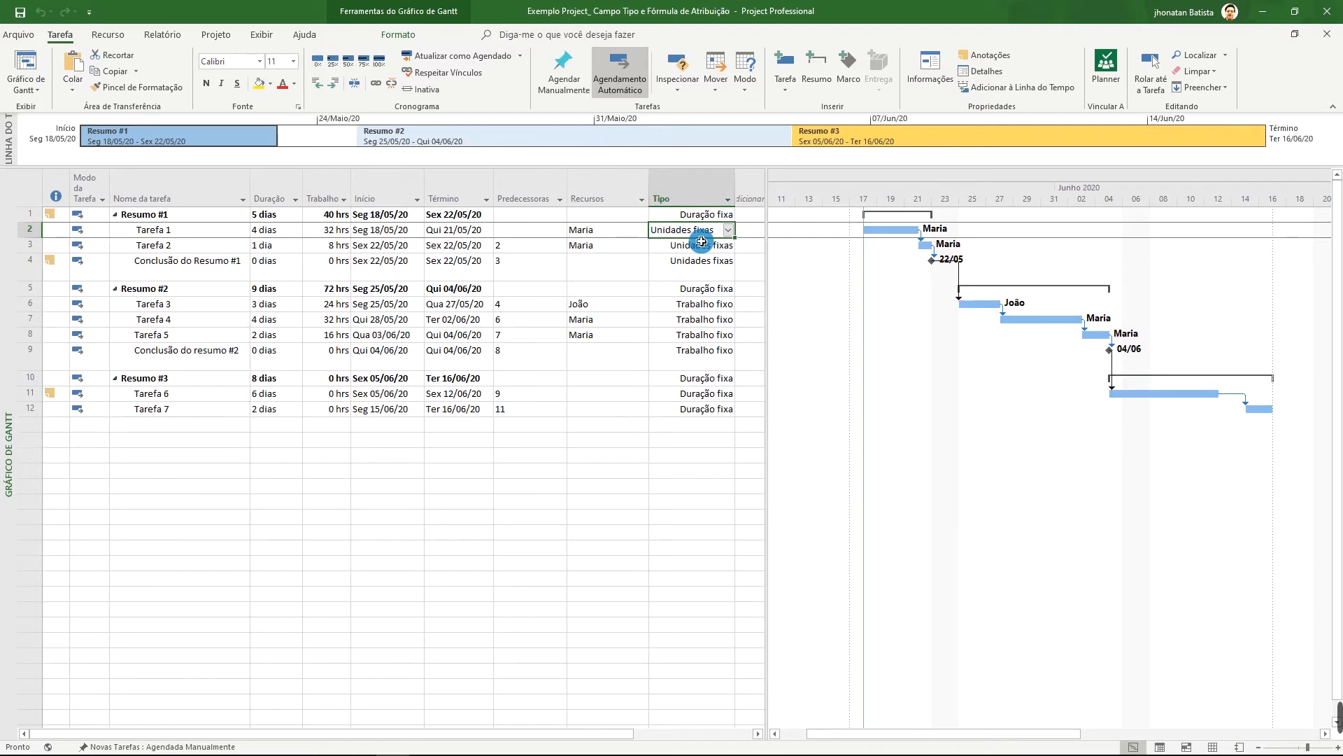
{"action": "left_click", "coordinate": [579, 229]}
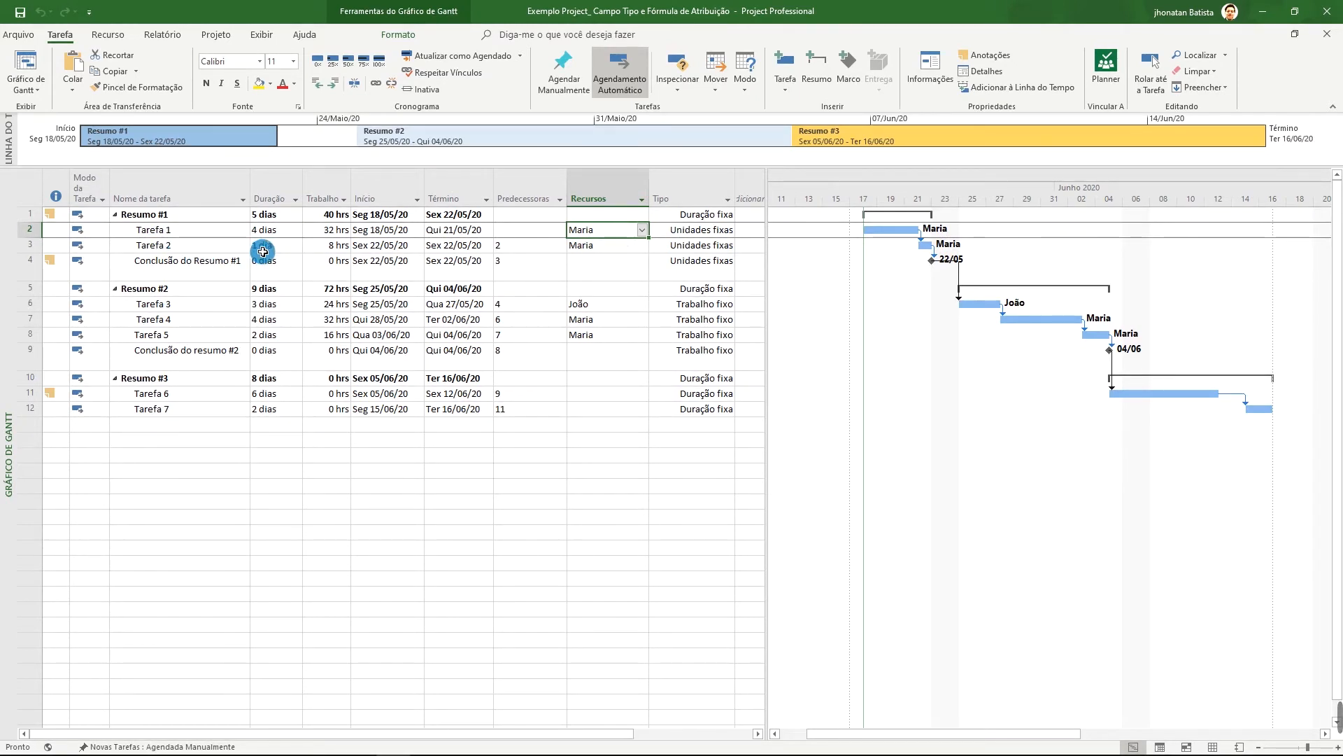
{"action": "left_click", "coordinate": [332, 232]}
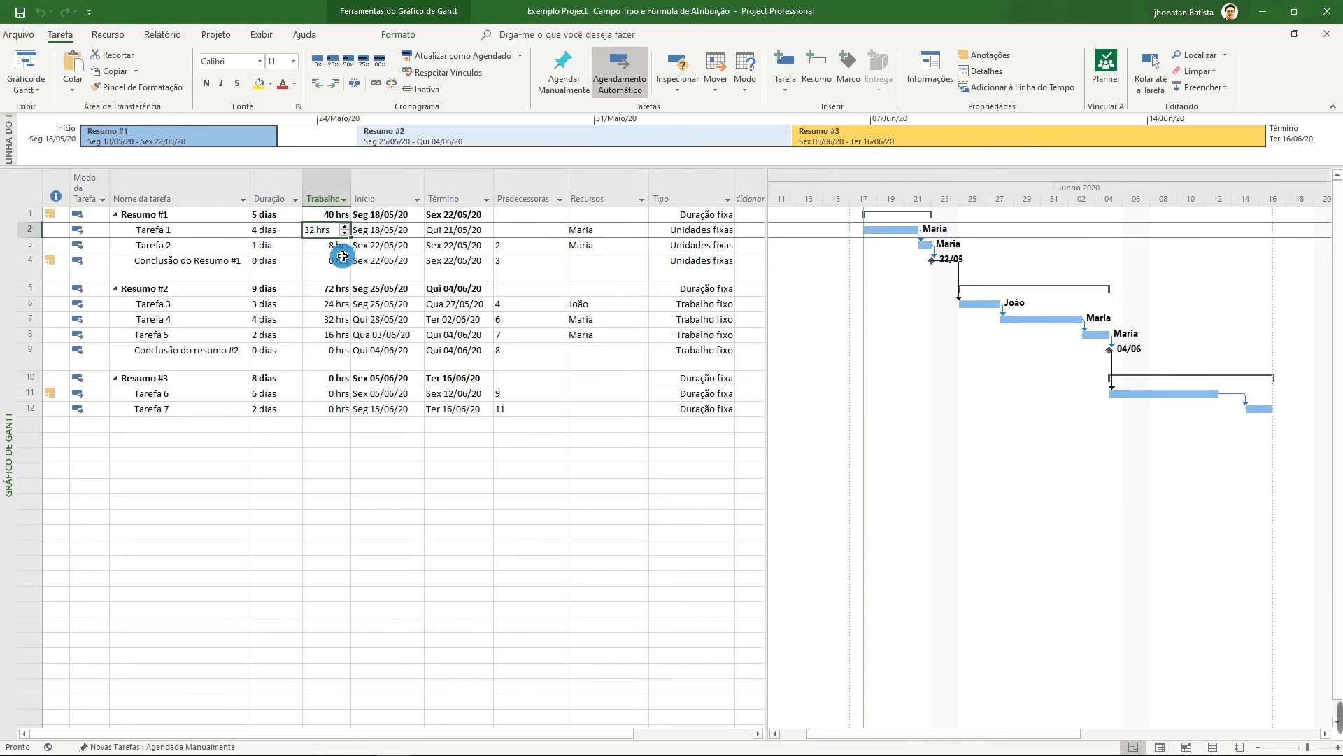
{"action": "left_click", "coordinate": [277, 230]}
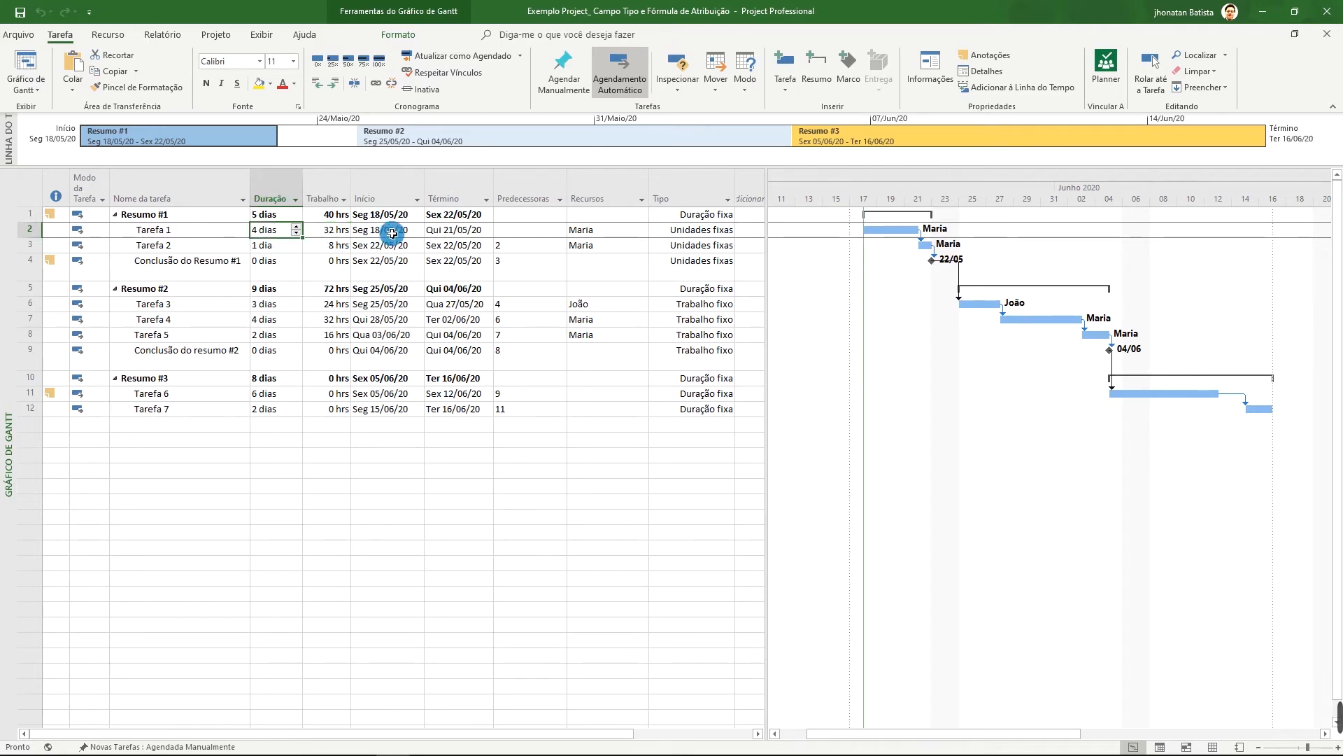
{"action": "left_click", "coordinate": [320, 235]}
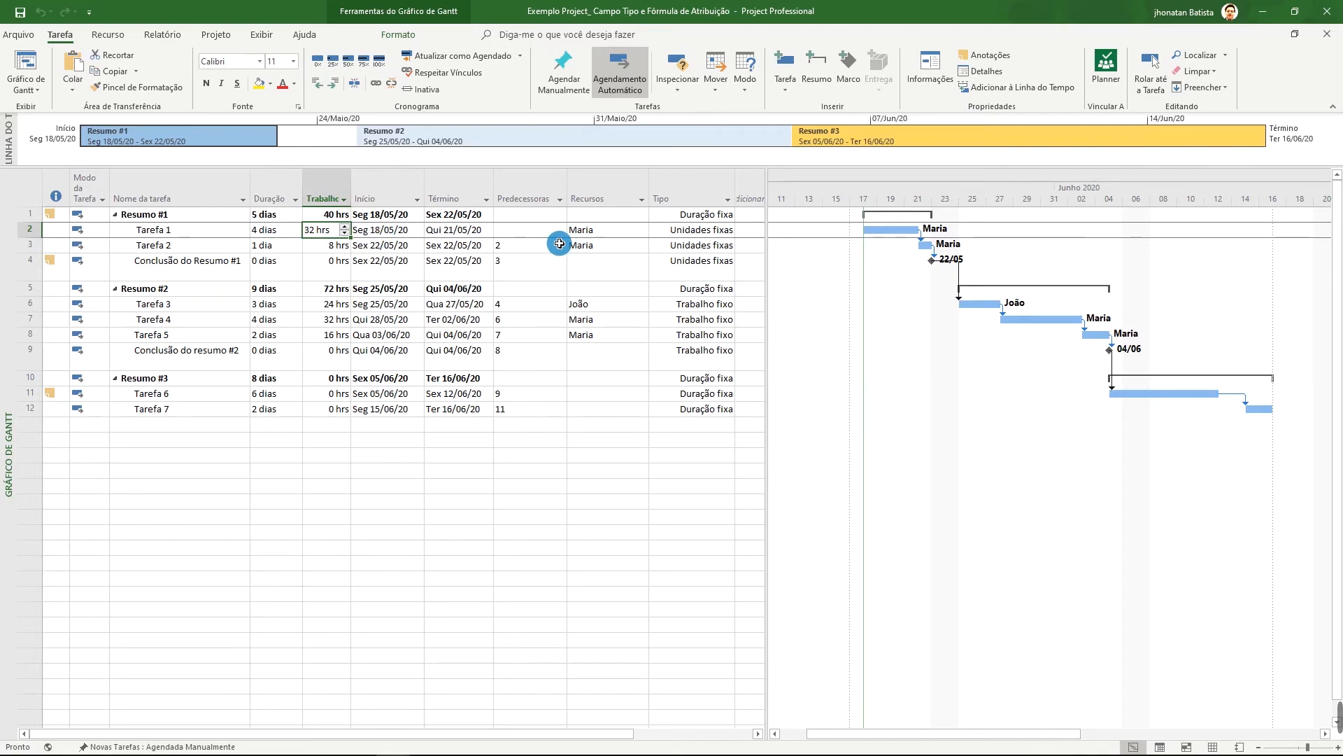
{"action": "left_click", "coordinate": [601, 229]}
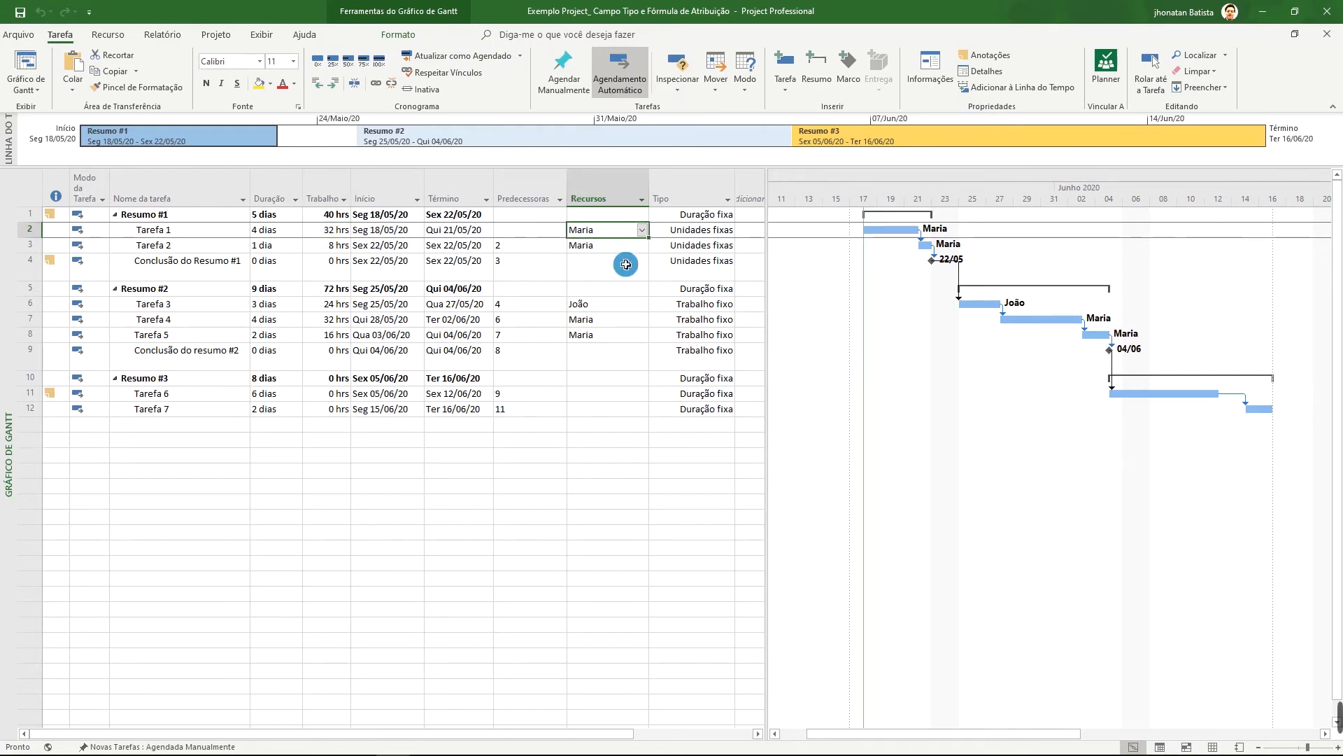
{"action": "left_click", "coordinate": [270, 244]}
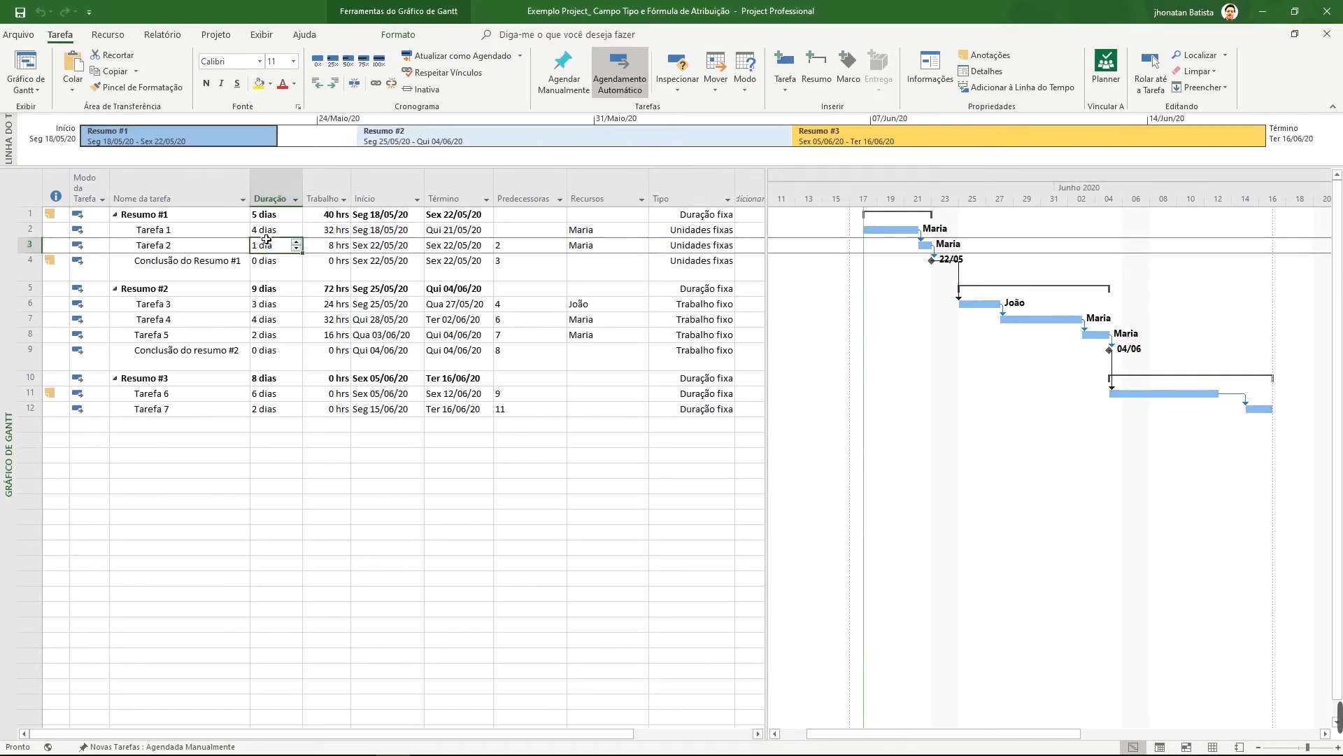
{"action": "left_click", "coordinate": [274, 230]}
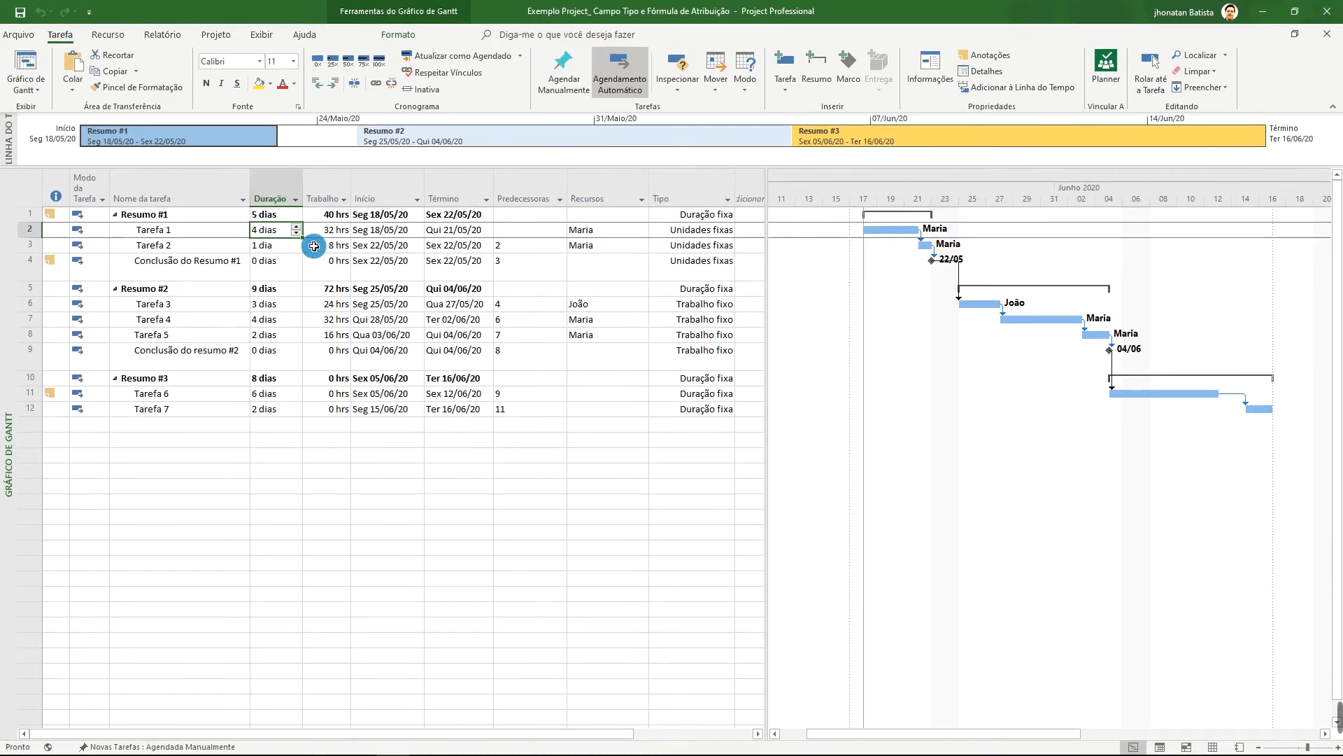
Set the work of Tarefa 1 to 24 hours and check its duration and assigned resource
{"action": "left_click", "coordinate": [333, 232]}
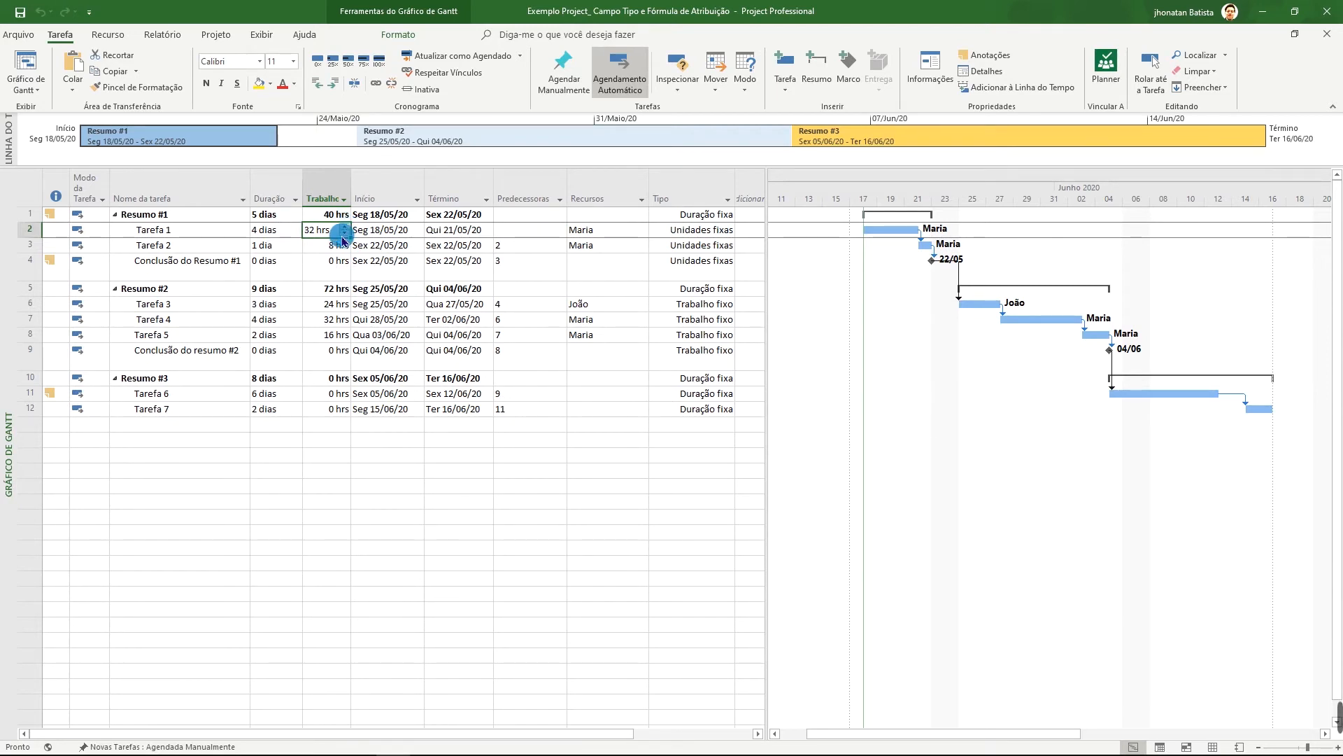
{"action": "type", "text": "24"}
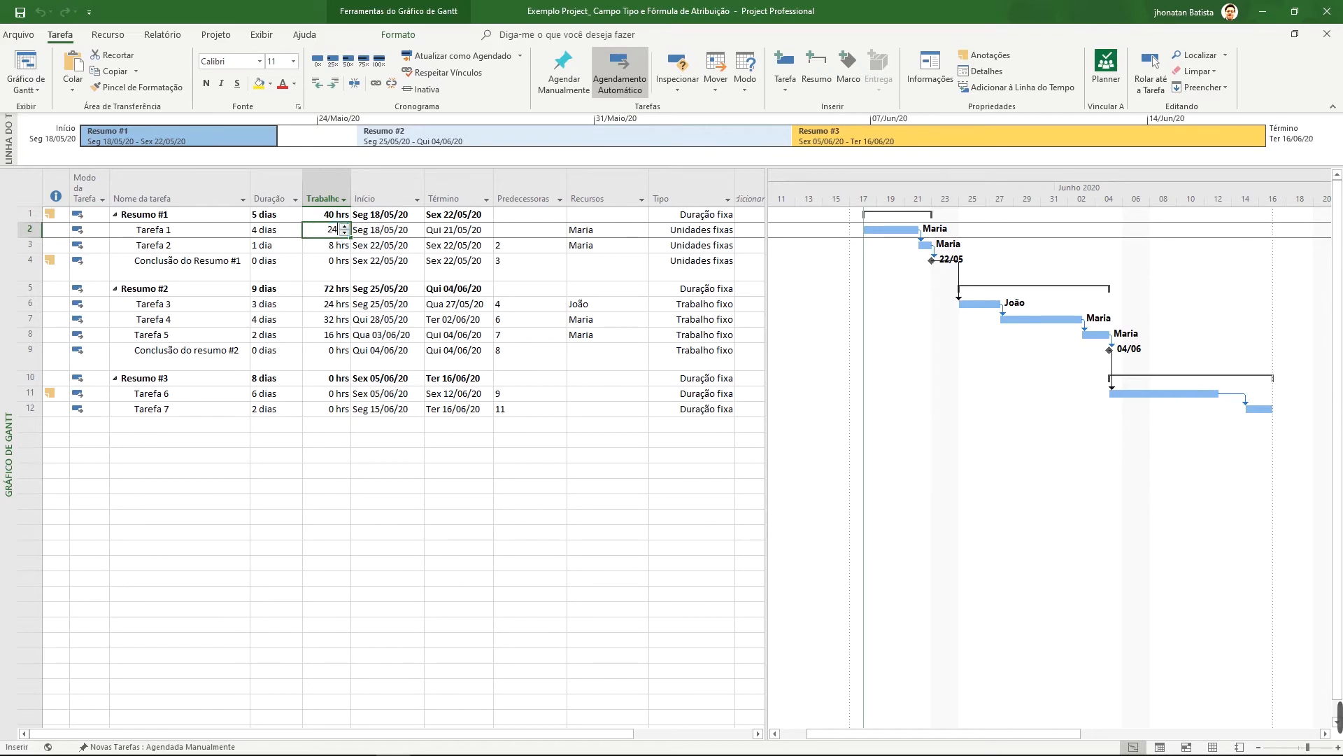
{"action": "key", "text": "Return"}
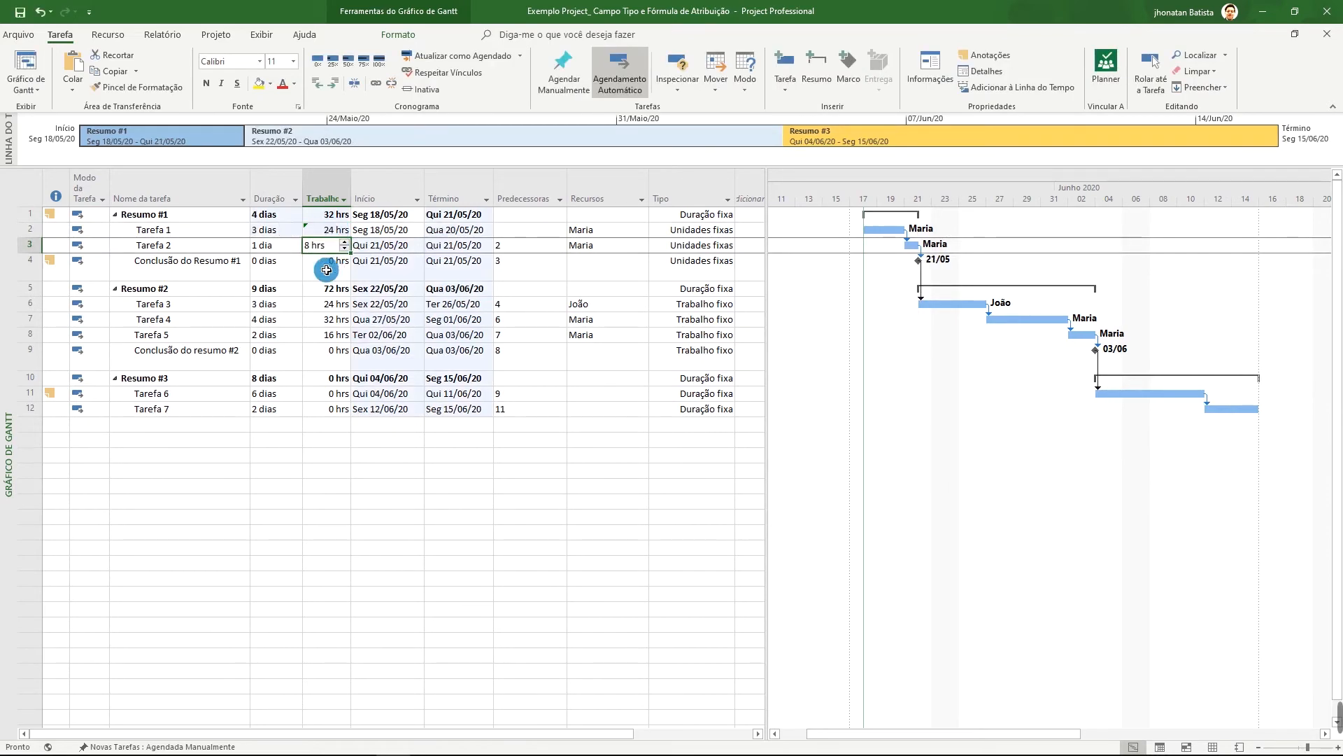
{"action": "left_click", "coordinate": [277, 265]}
{"action": "left_click", "coordinate": [269, 230]}
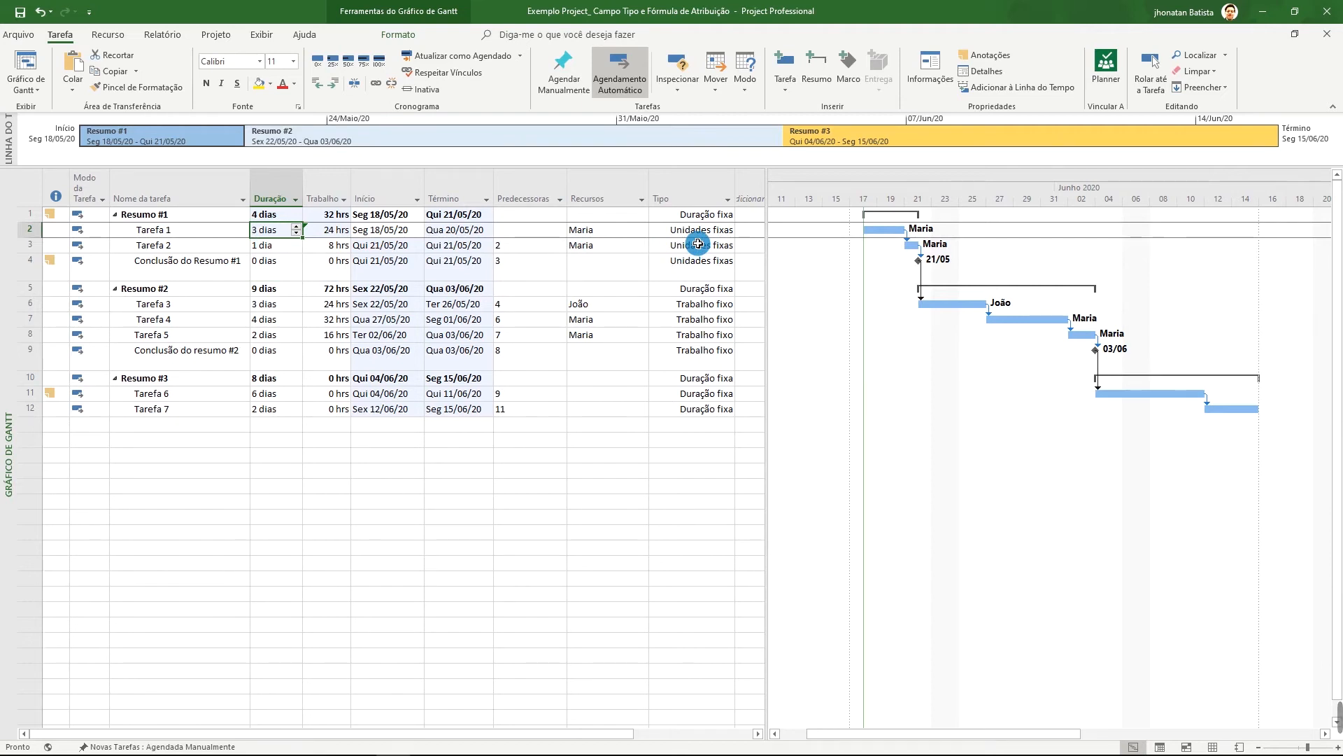
{"action": "left_click", "coordinate": [606, 230]}
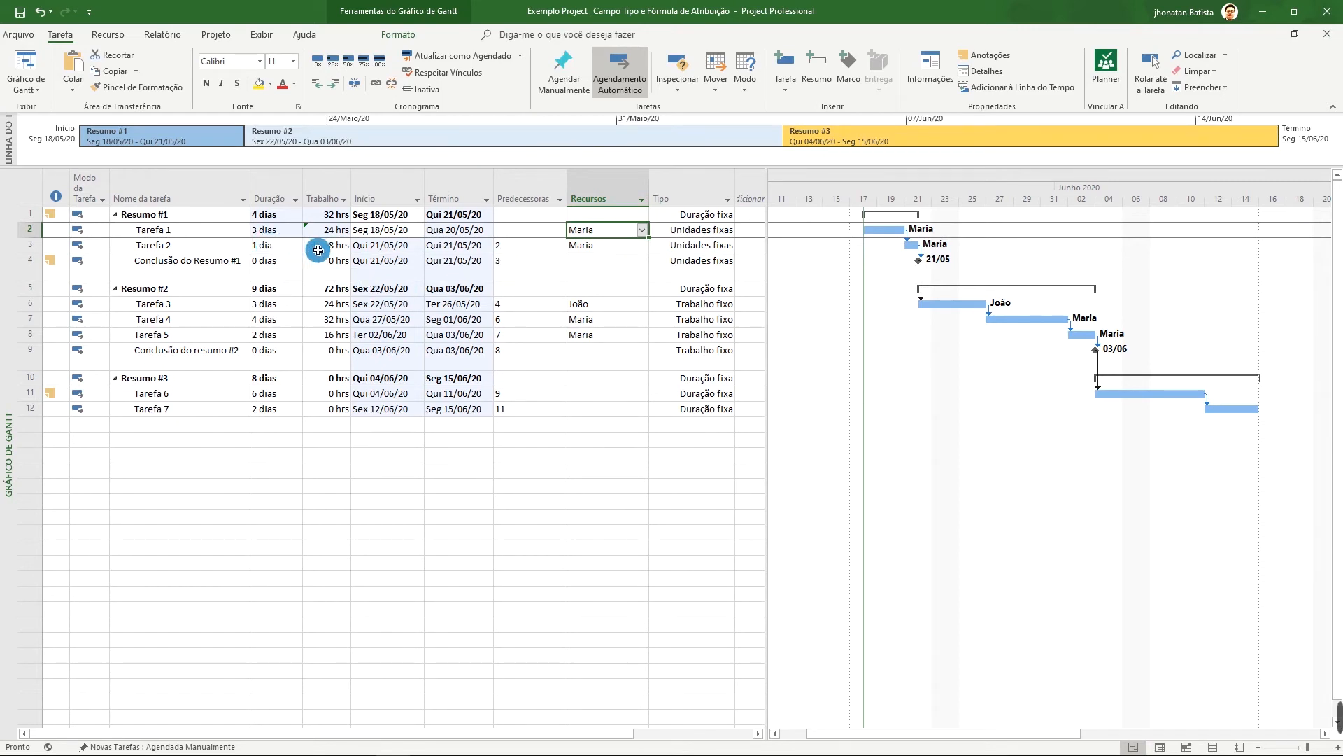
Set the duration of Tarefa 2 to 2 days and check its work
{"action": "left_click", "coordinate": [271, 247]}
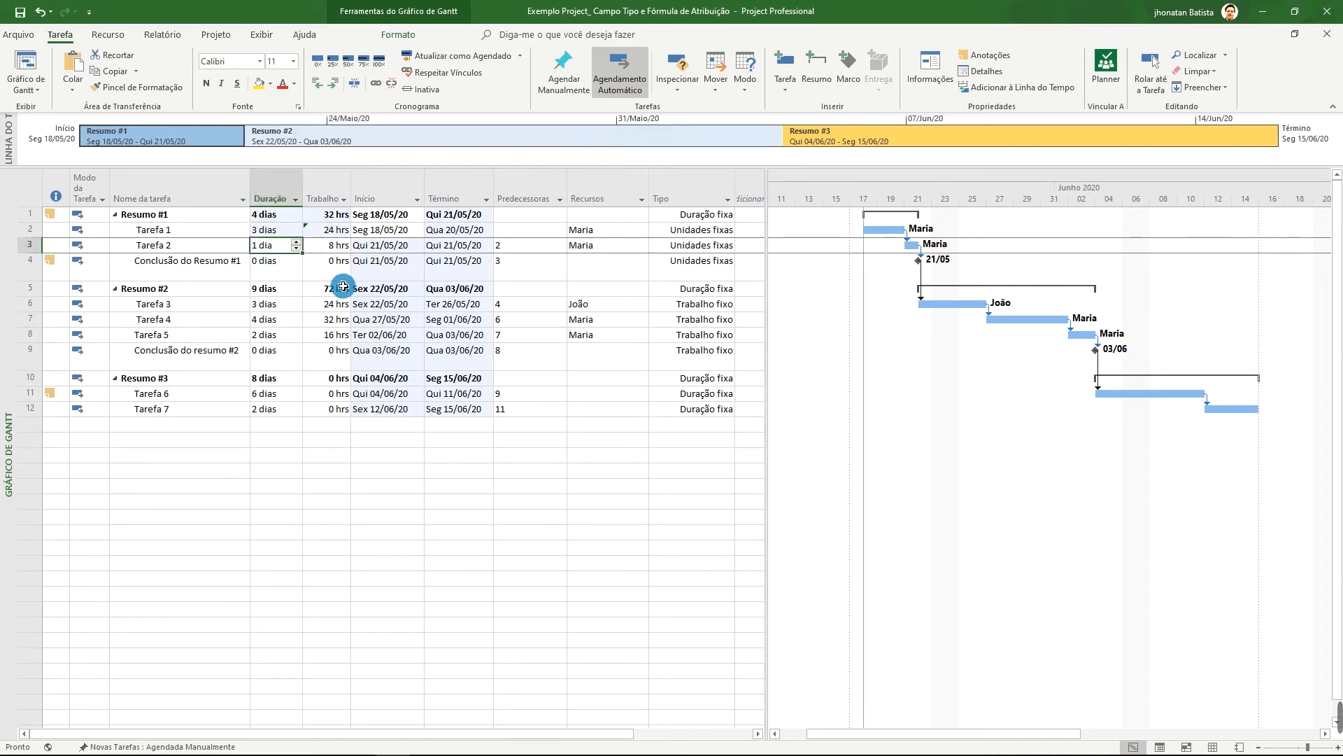
{"action": "type", "text": "2"}
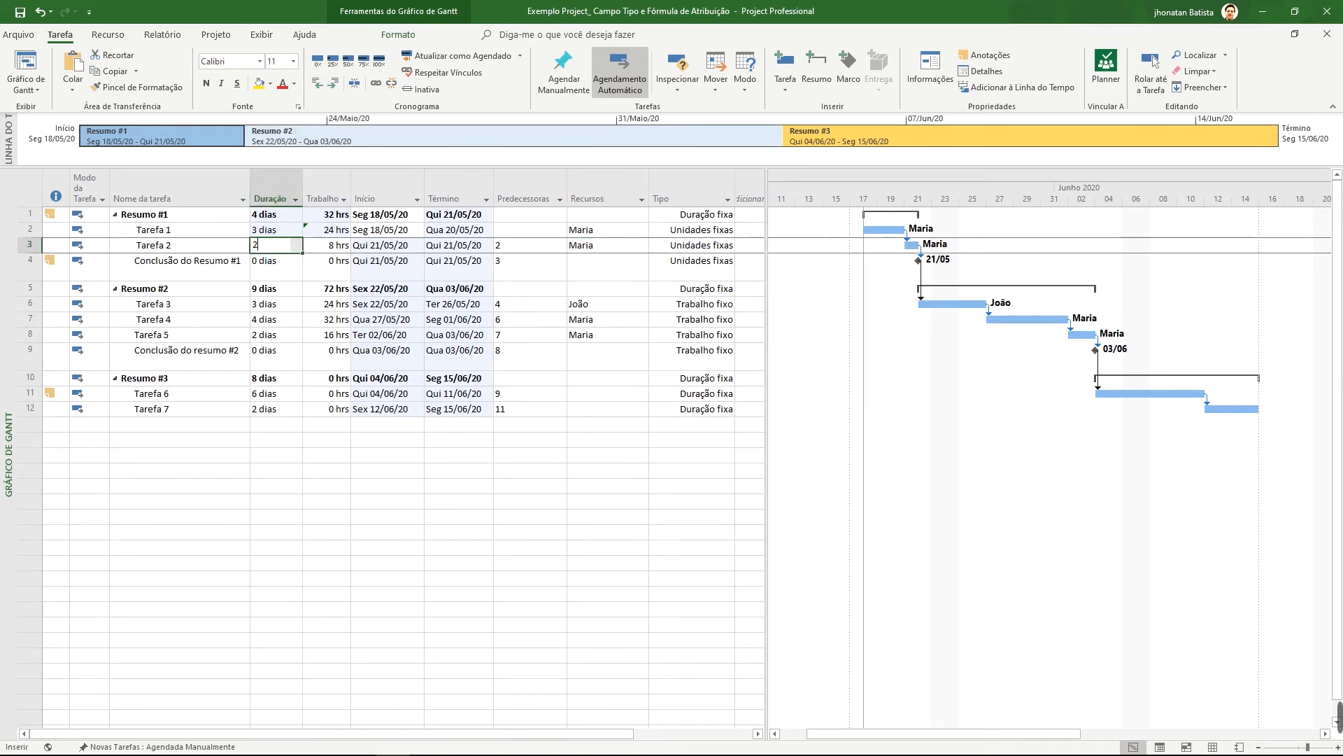
{"action": "key", "text": "Return"}
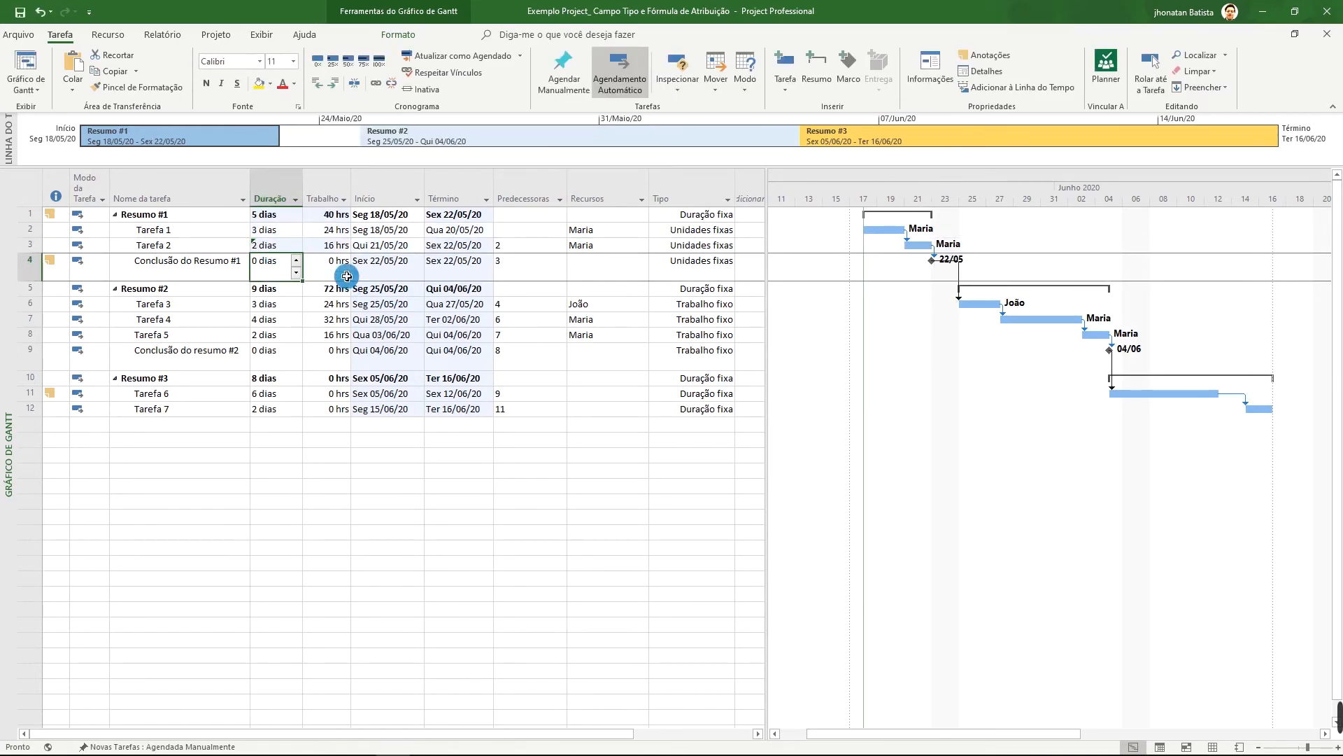
{"action": "left_click", "coordinate": [321, 246]}
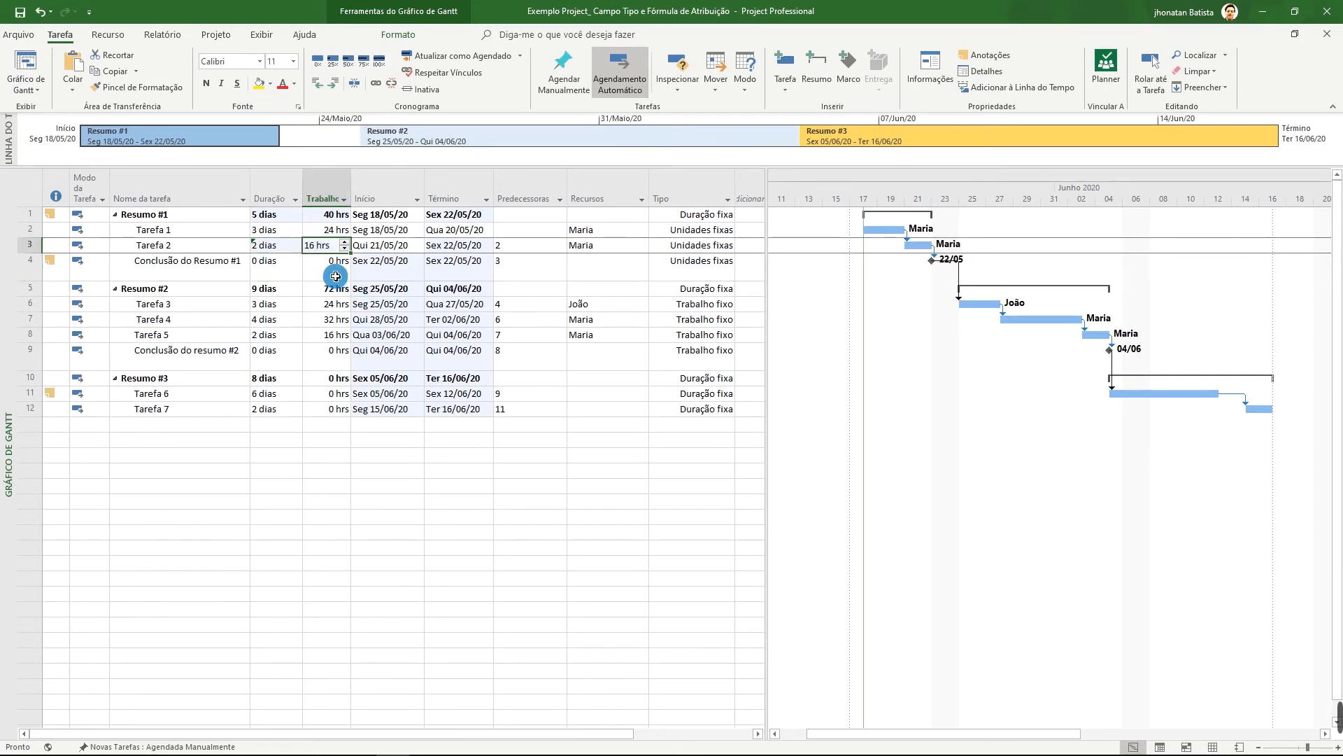
{"action": "left_click", "coordinate": [402, 276]}
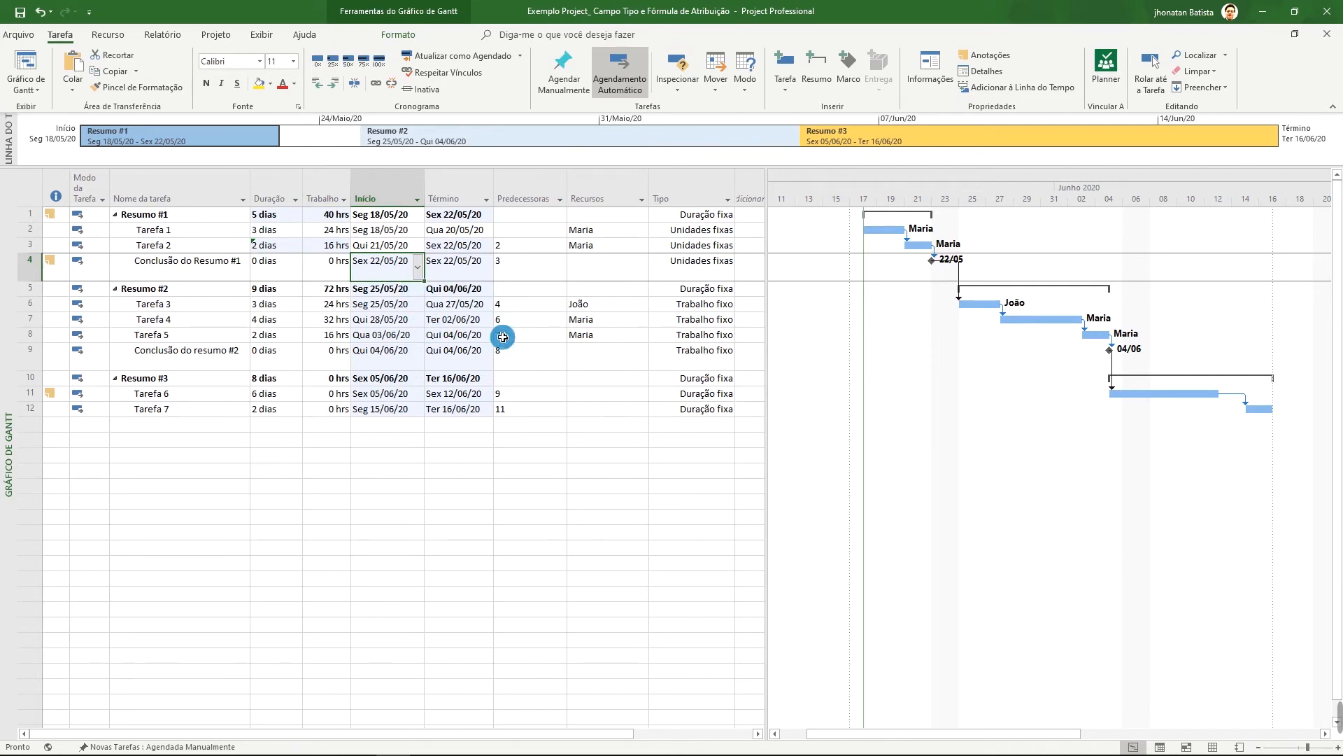
Review the type and work of Tarefa 3 under Resumo #2, and set its duration to 1 day
{"action": "left_click", "coordinate": [713, 305]}
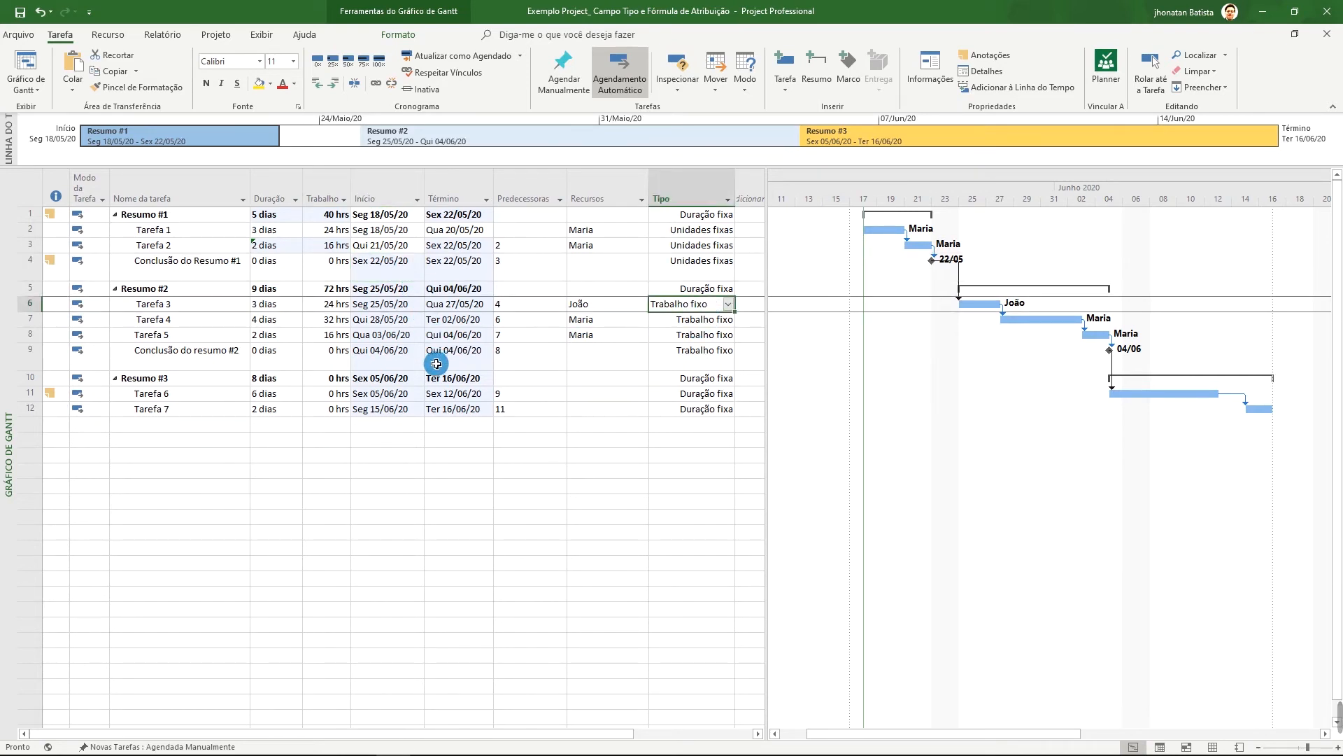
{"action": "left_click", "coordinate": [341, 304]}
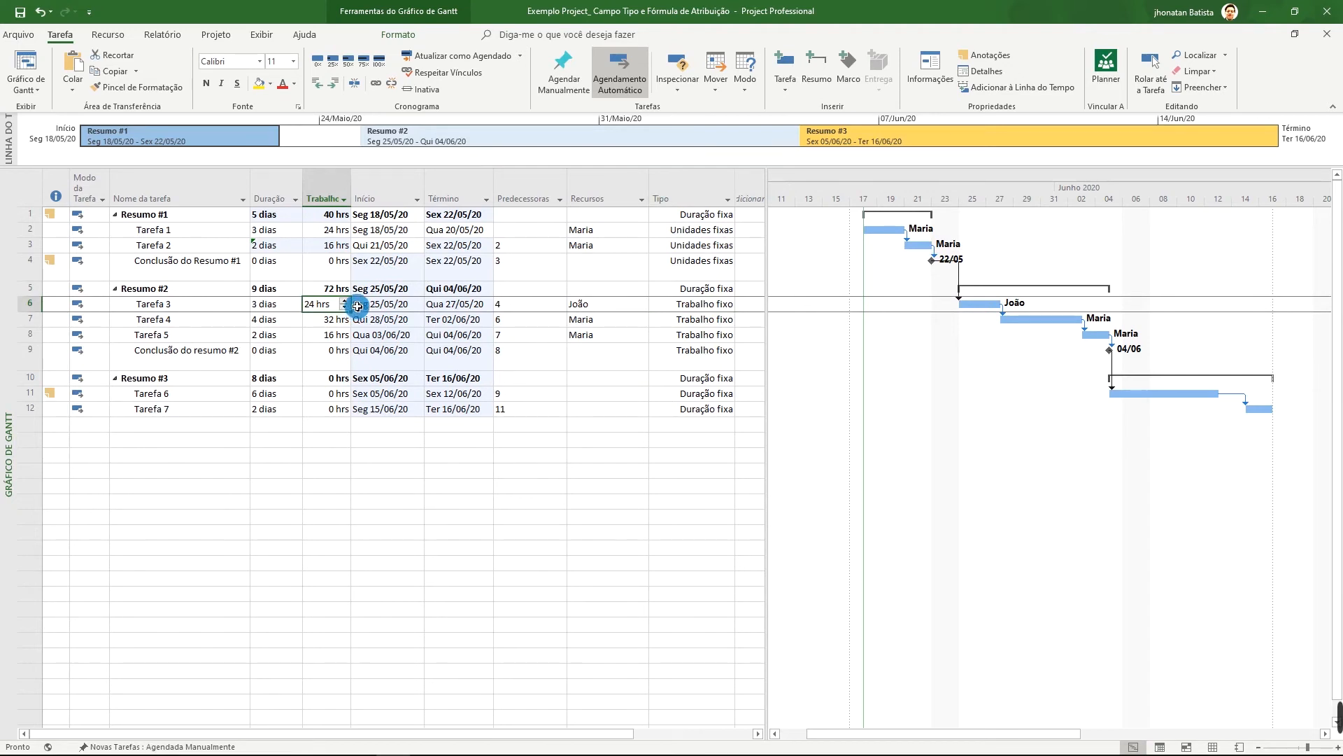
{"action": "left_click", "coordinate": [273, 304]}
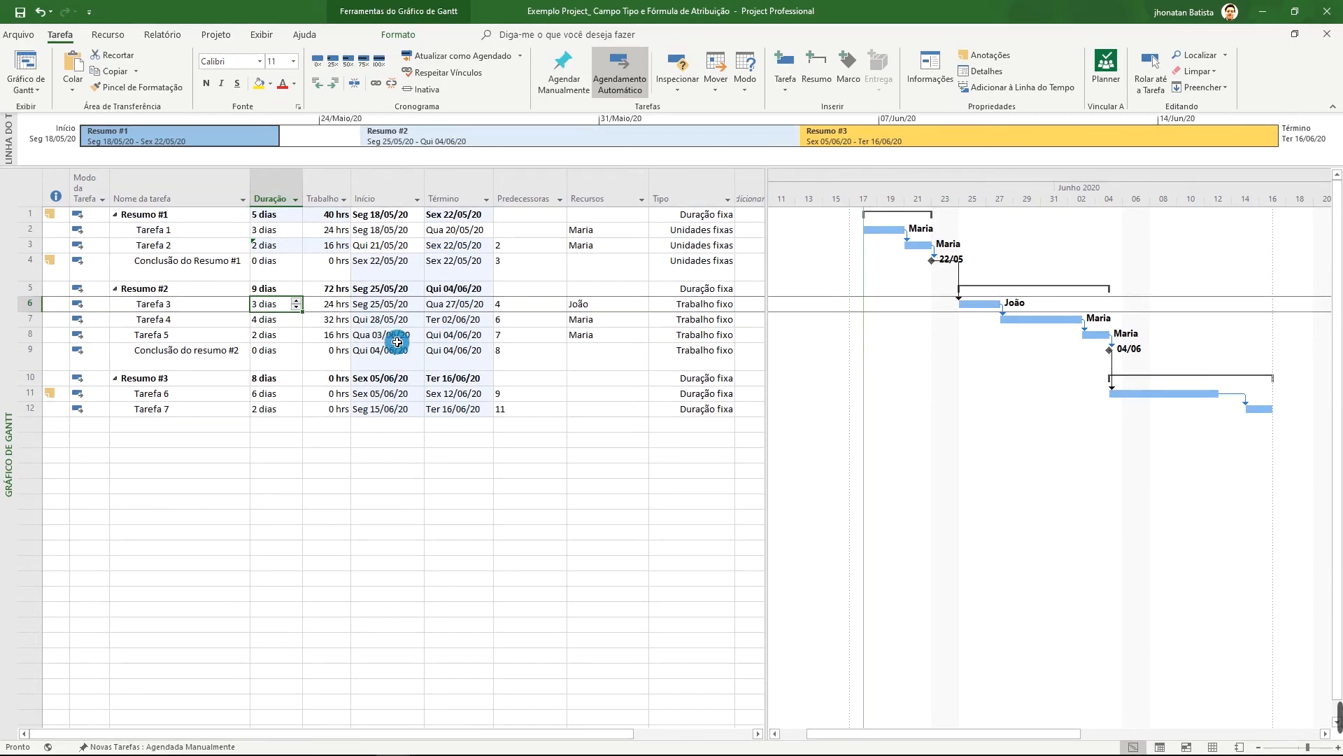
{"action": "left_click", "coordinate": [165, 305]}
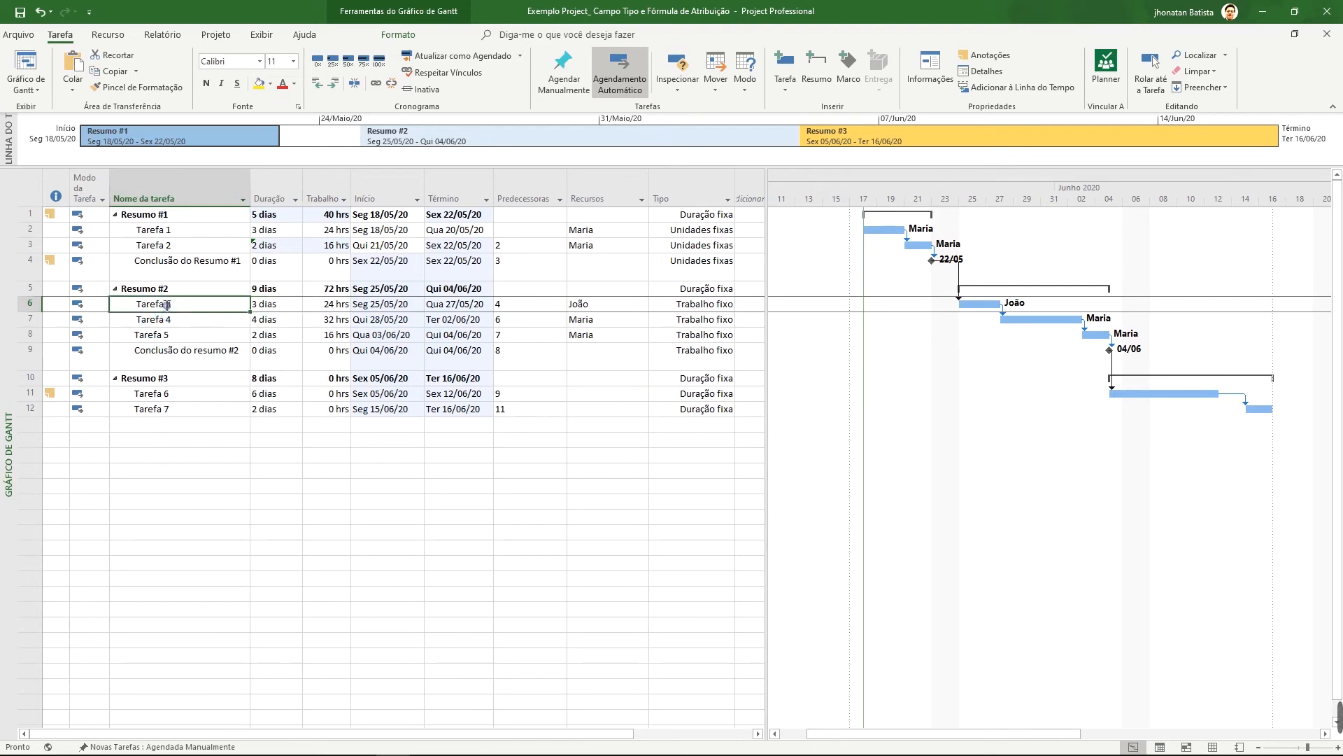
{"action": "left_click", "coordinate": [336, 301]}
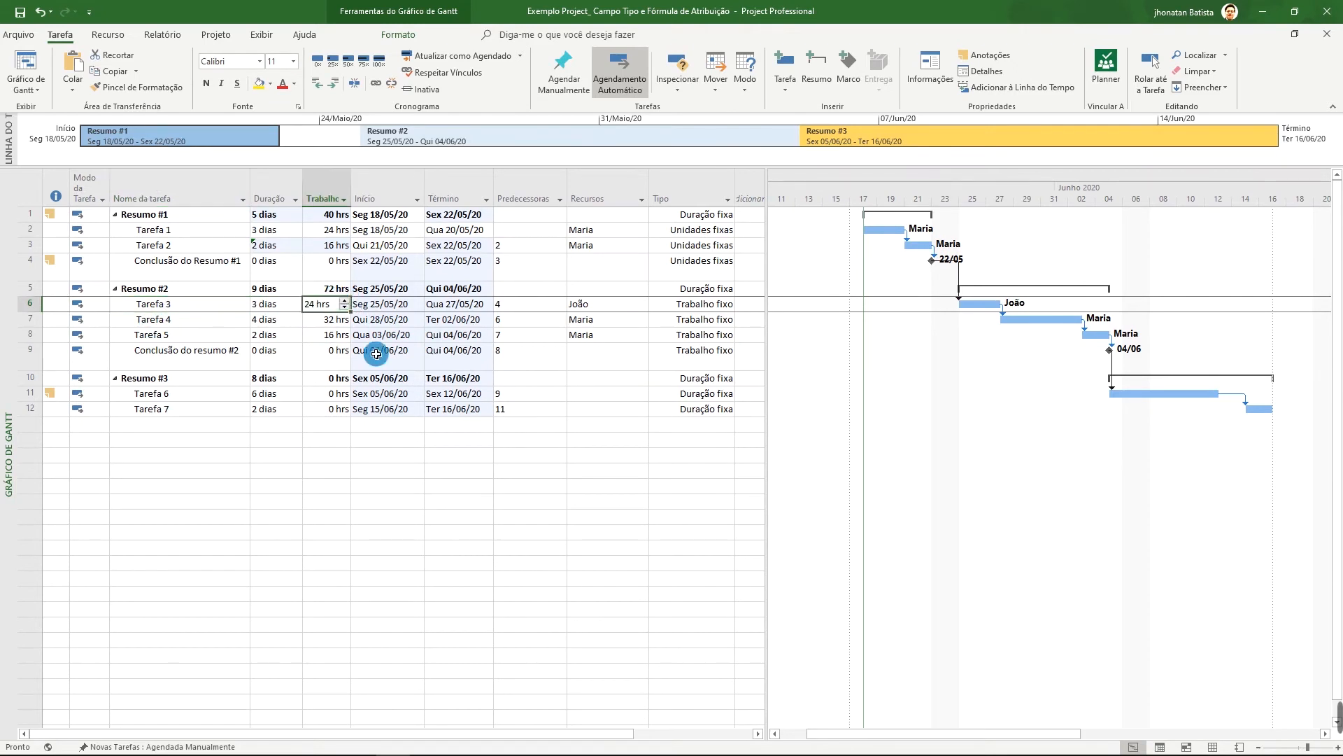
{"action": "key", "text": "shift+Tab"}
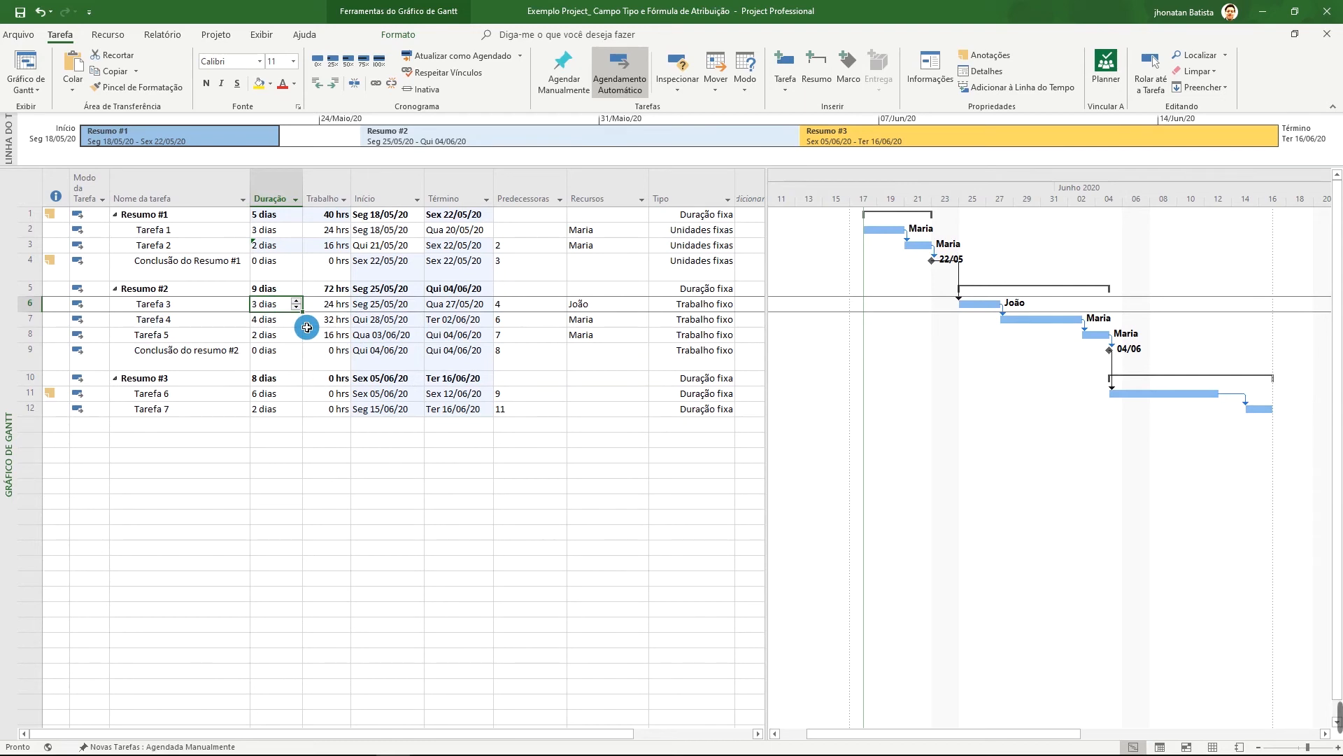
{"action": "type", "text": "1"}
{"action": "key", "text": "Return"}
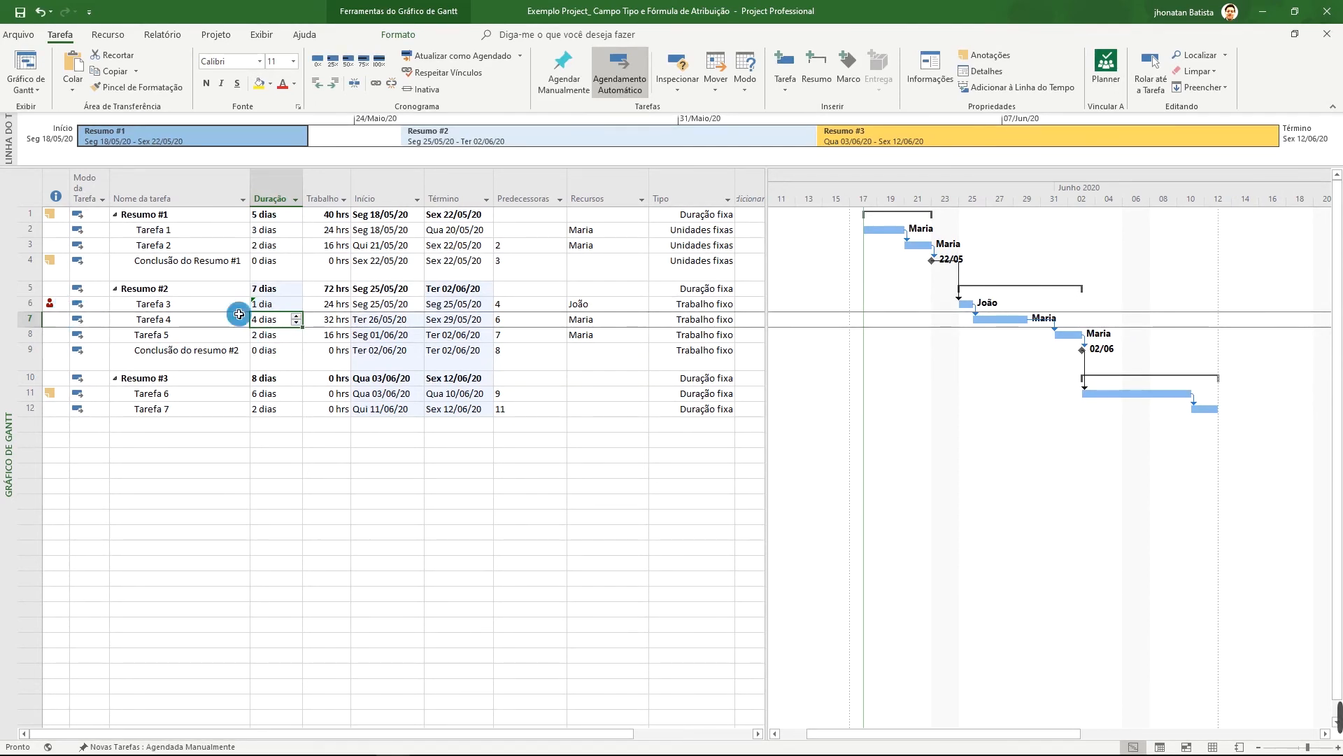
Switch to the Task Usage view (Uso da Tarefa) and examine the daily hours assigned to Tarefa 3 in late May
{"action": "left_click", "coordinate": [587, 306]}
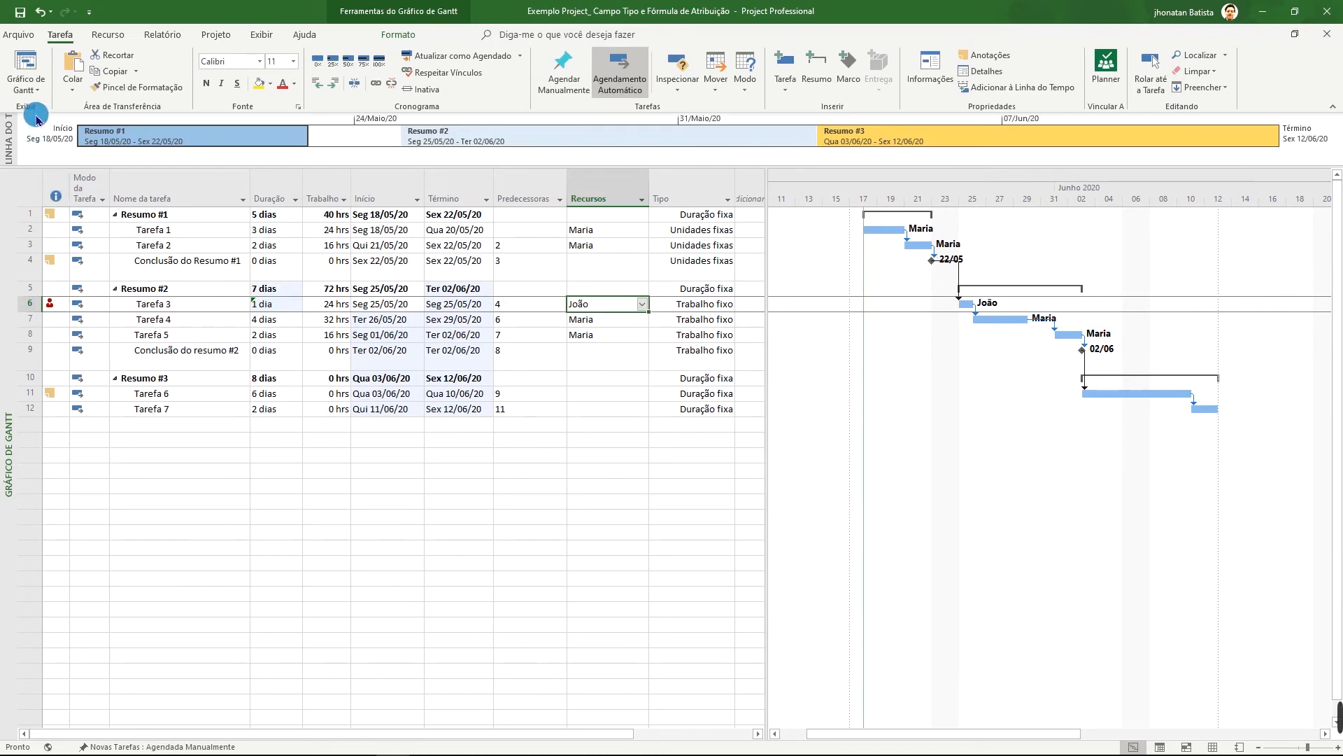
{"action": "left_click", "coordinate": [35, 89]}
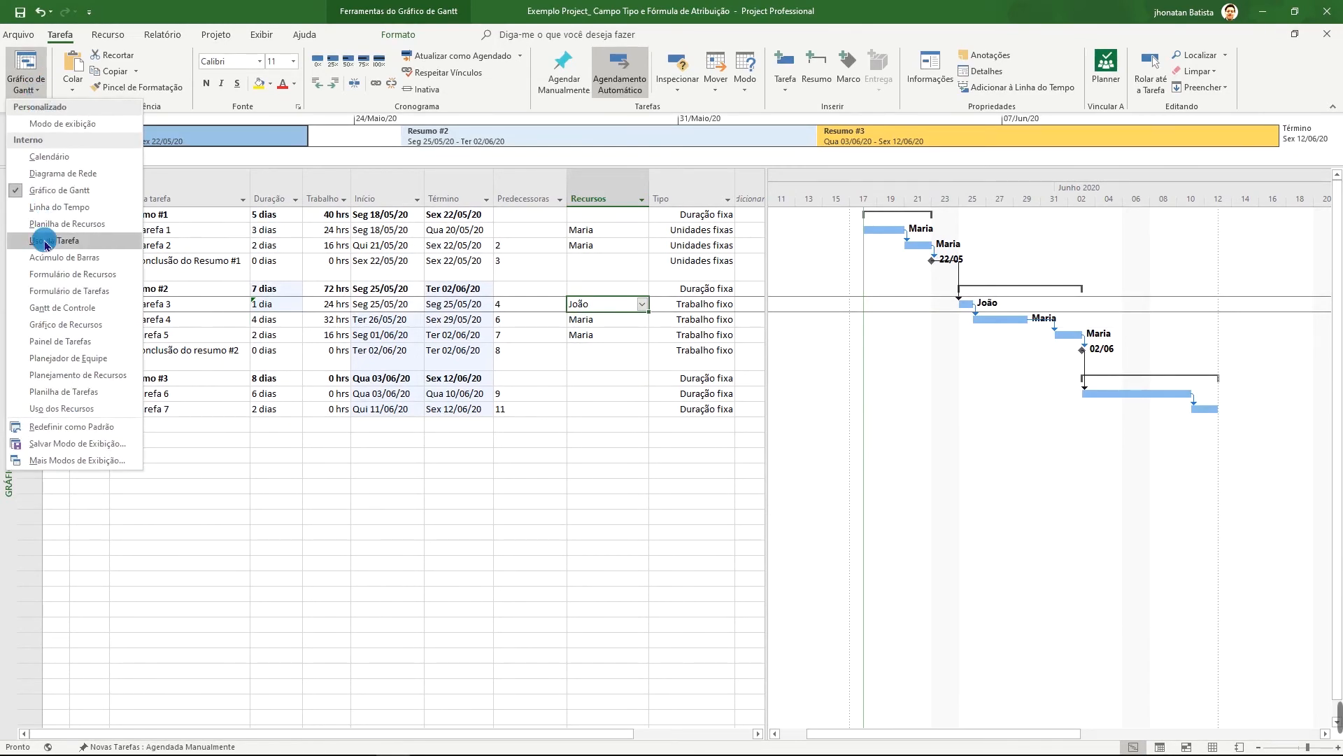
{"action": "left_click", "coordinate": [54, 250]}
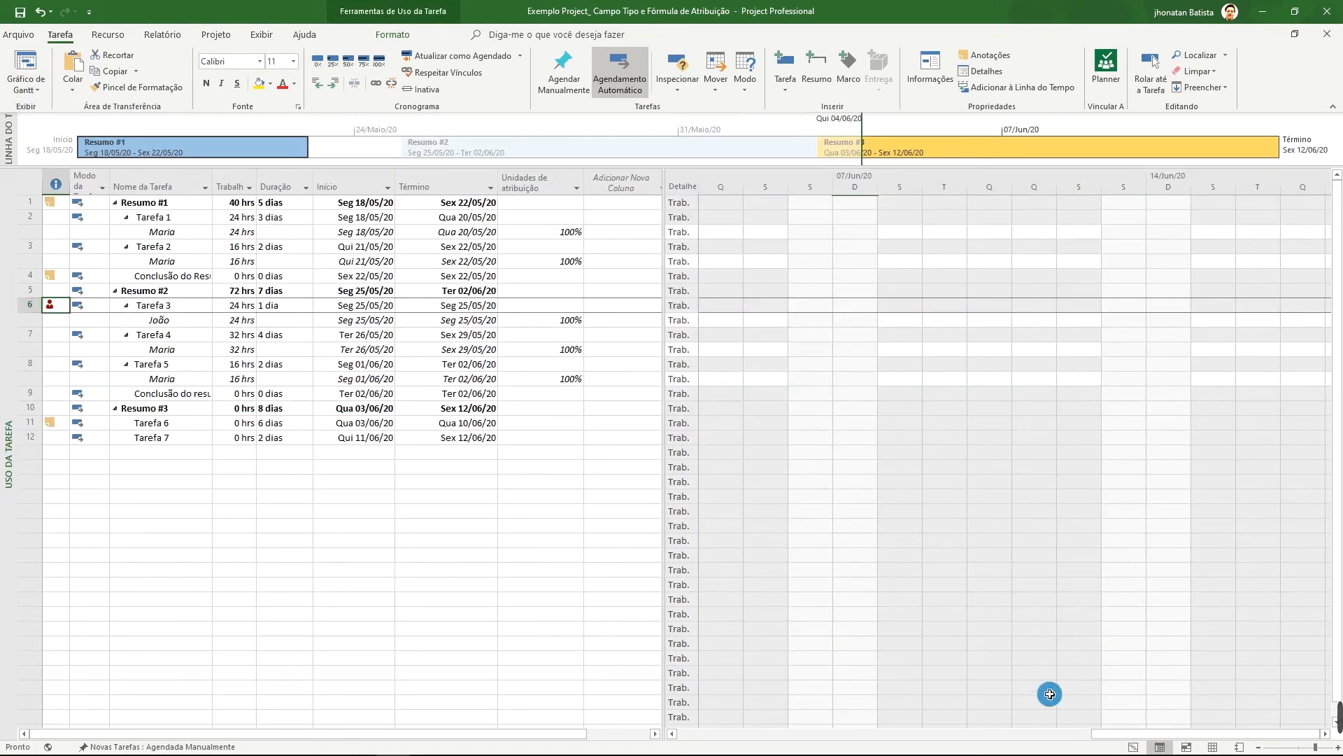
{"action": "left_click_drag", "start_coordinate": [1169, 732], "coordinate": [867, 732]}
{"action": "left_click", "coordinate": [1002, 293]}
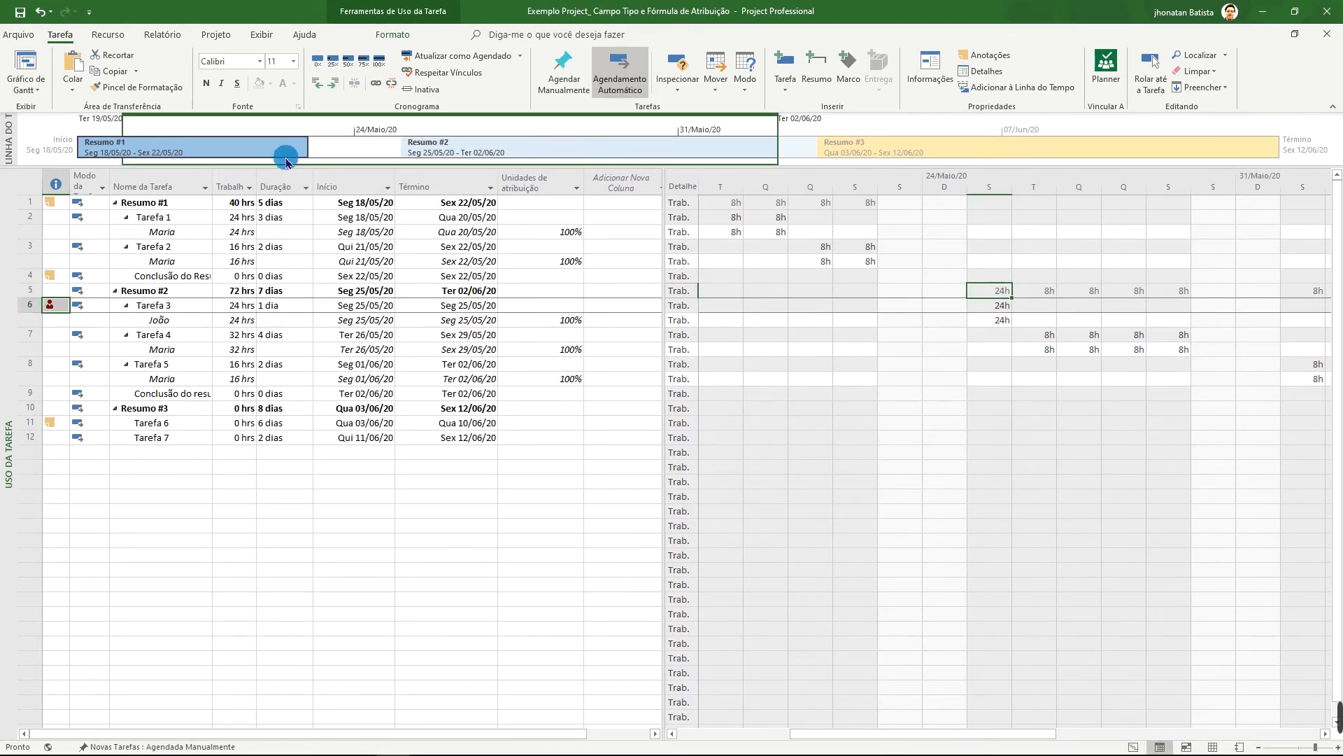
Return to the Gantt Chart view (Gráfico de Gantt) and review the work and duration of Tarefa 3
{"action": "left_click", "coordinate": [19, 91]}
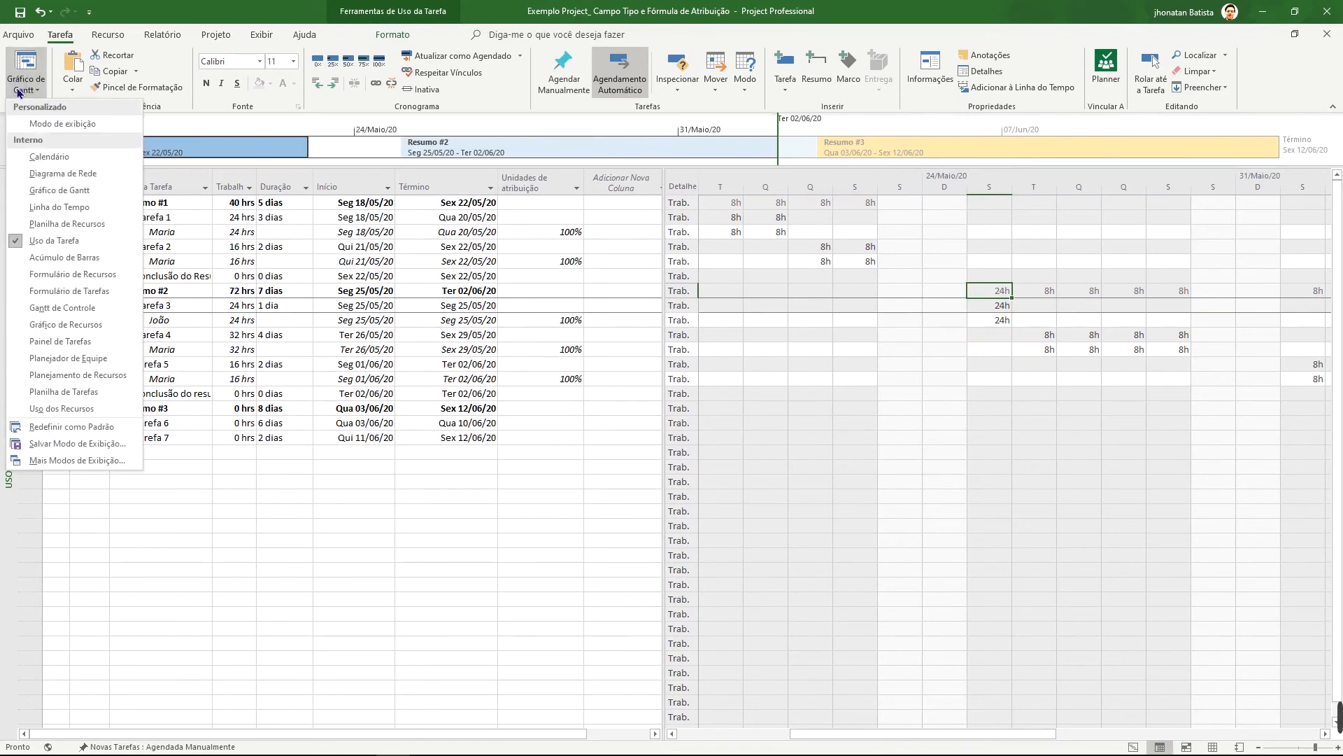
{"action": "left_click", "coordinate": [49, 191]}
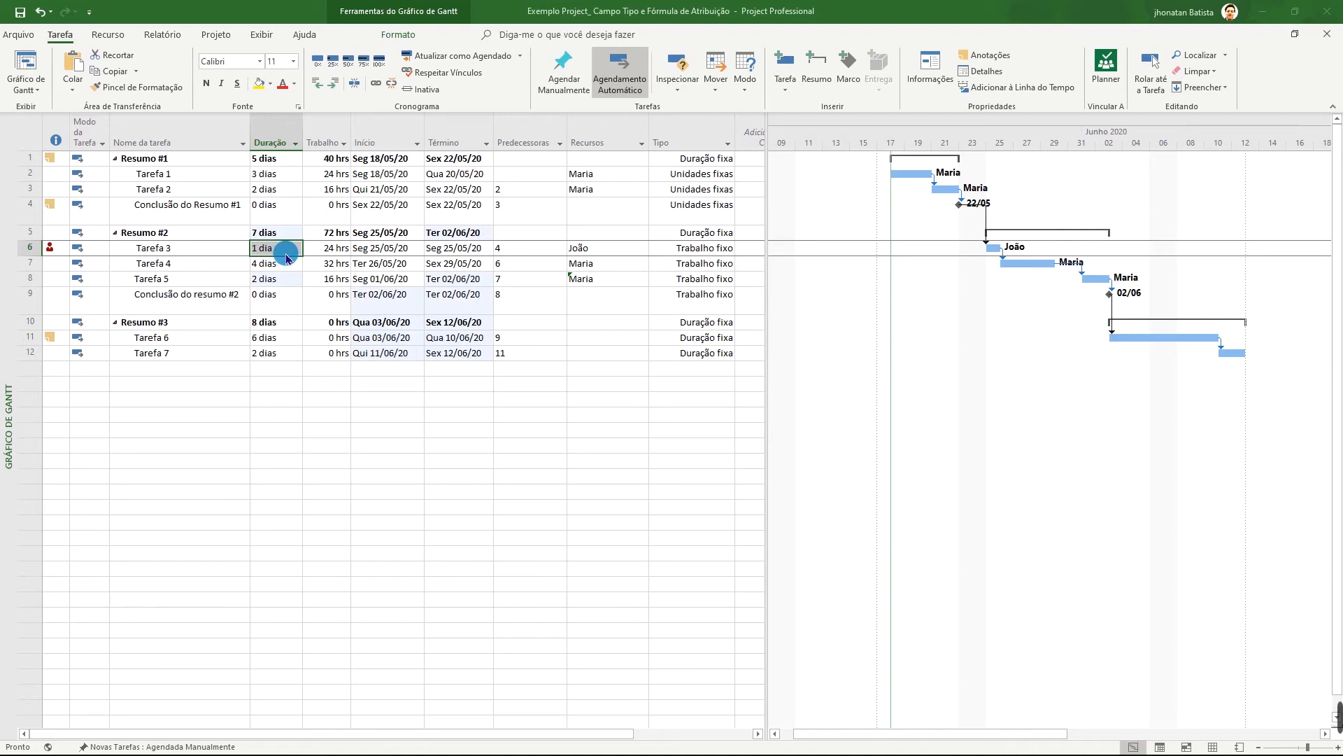
{"action": "left_click", "coordinate": [330, 251]}
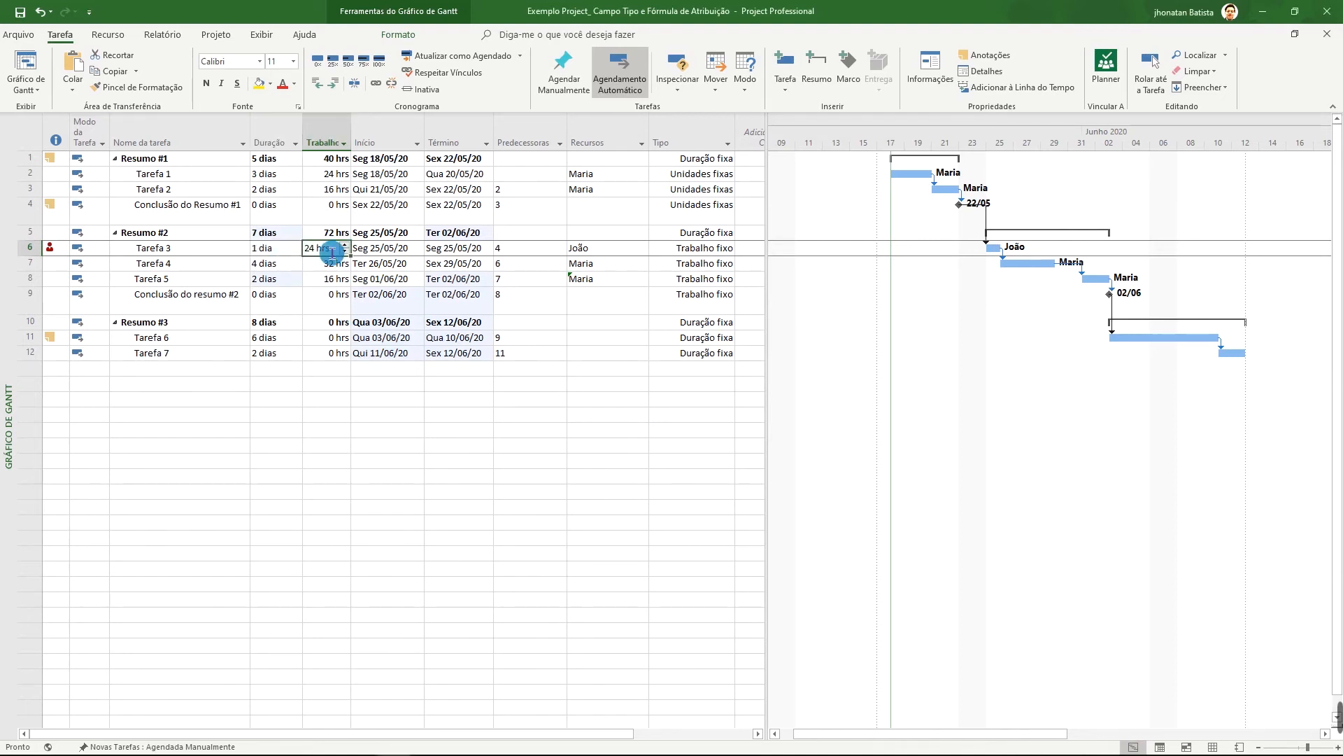
{"action": "left_click", "coordinate": [266, 250]}
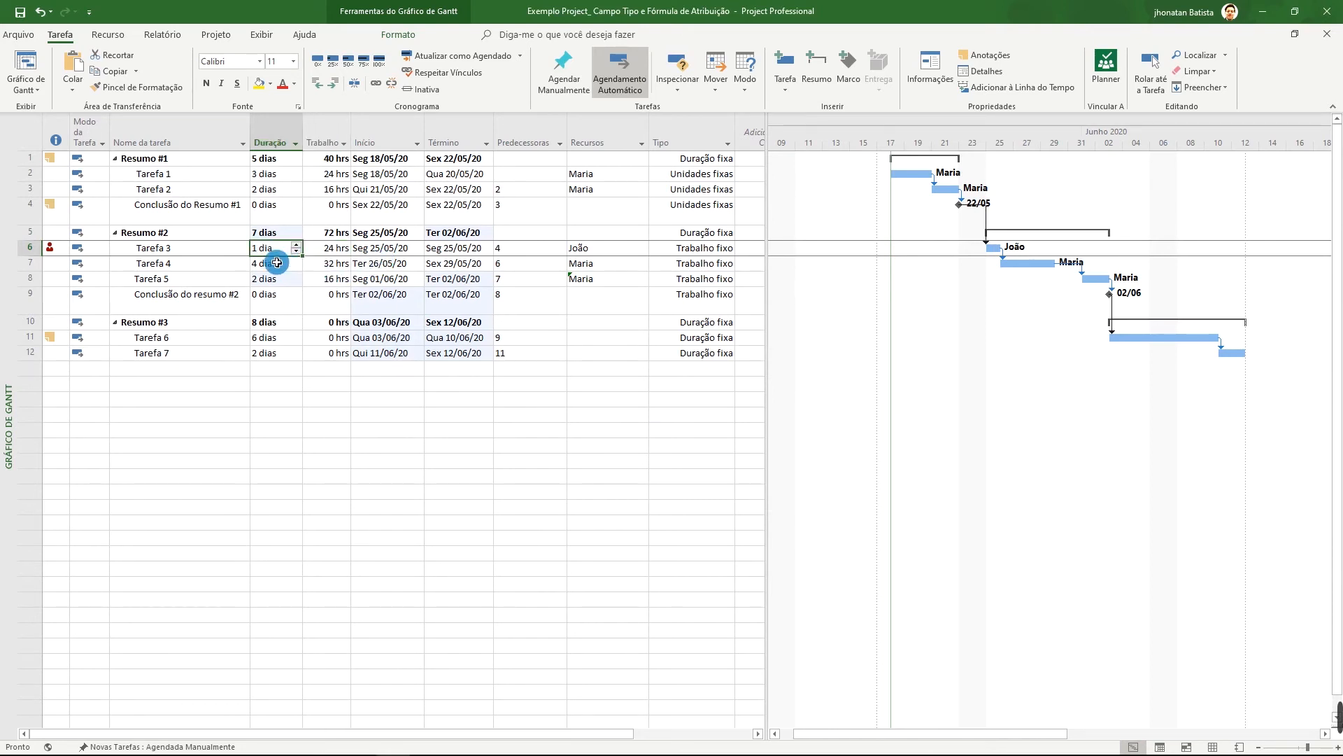
Set the duration of Tarefa 3 to 3 days
{"action": "type", "text": "3"}
{"action": "key", "text": "Return"}
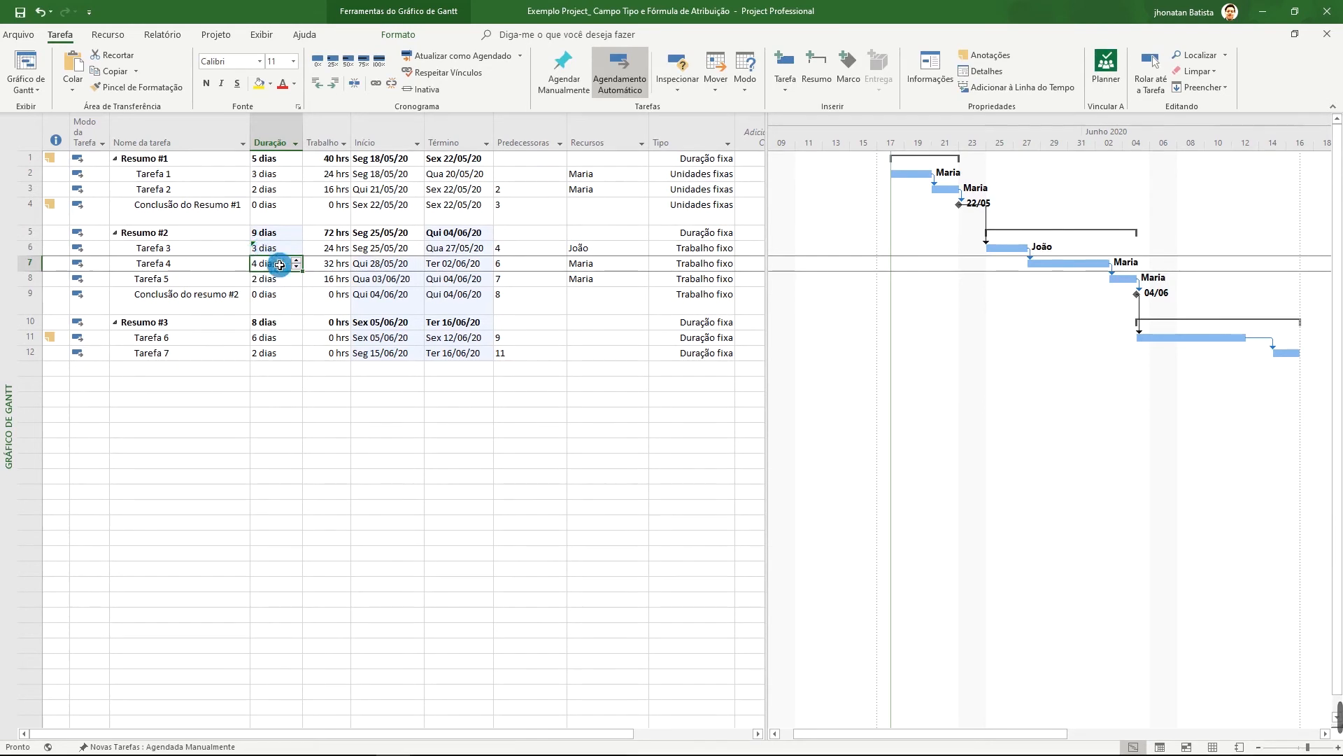
Add the third resource in the list to Tarefa 4 alongside the one already assigned
{"action": "left_click", "coordinate": [612, 264]}
{"action": "left_click", "coordinate": [642, 263]}
{"action": "left_click", "coordinate": [594, 278]}
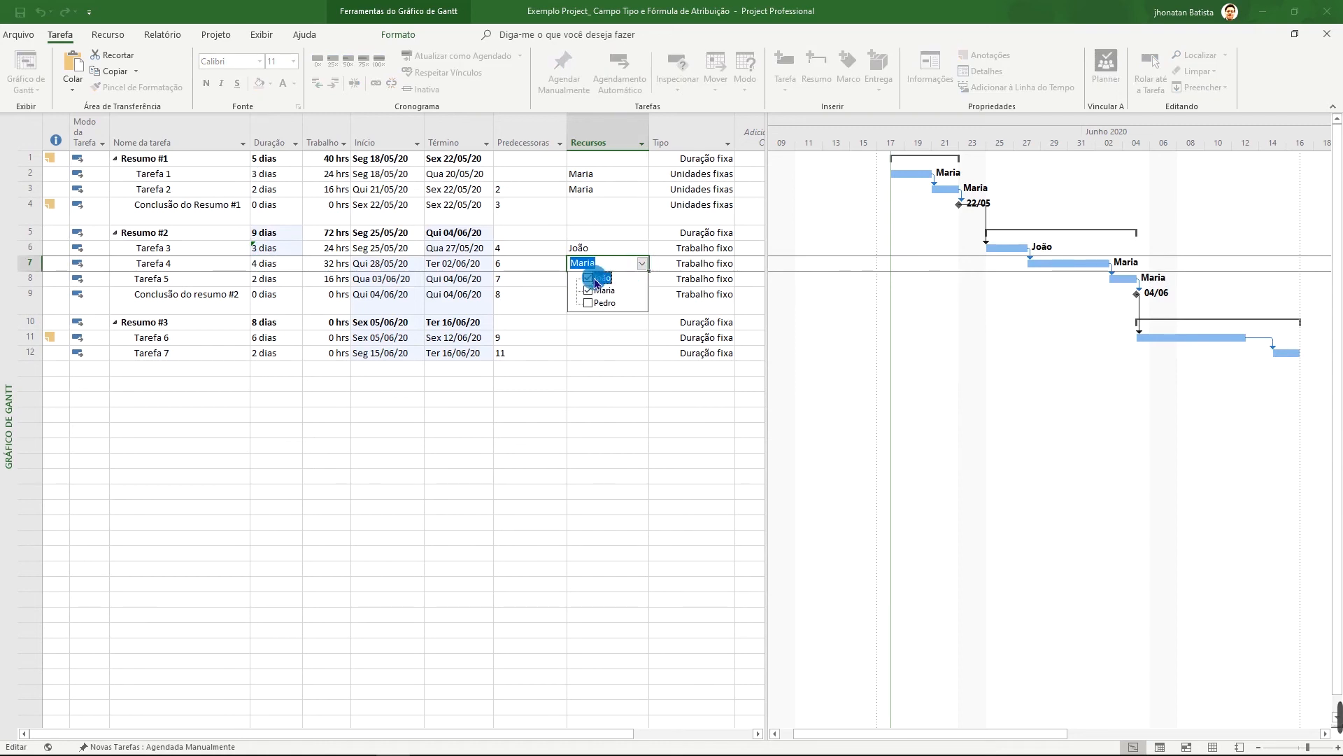
{"action": "left_click", "coordinate": [600, 304]}
{"action": "left_click", "coordinate": [588, 278]}
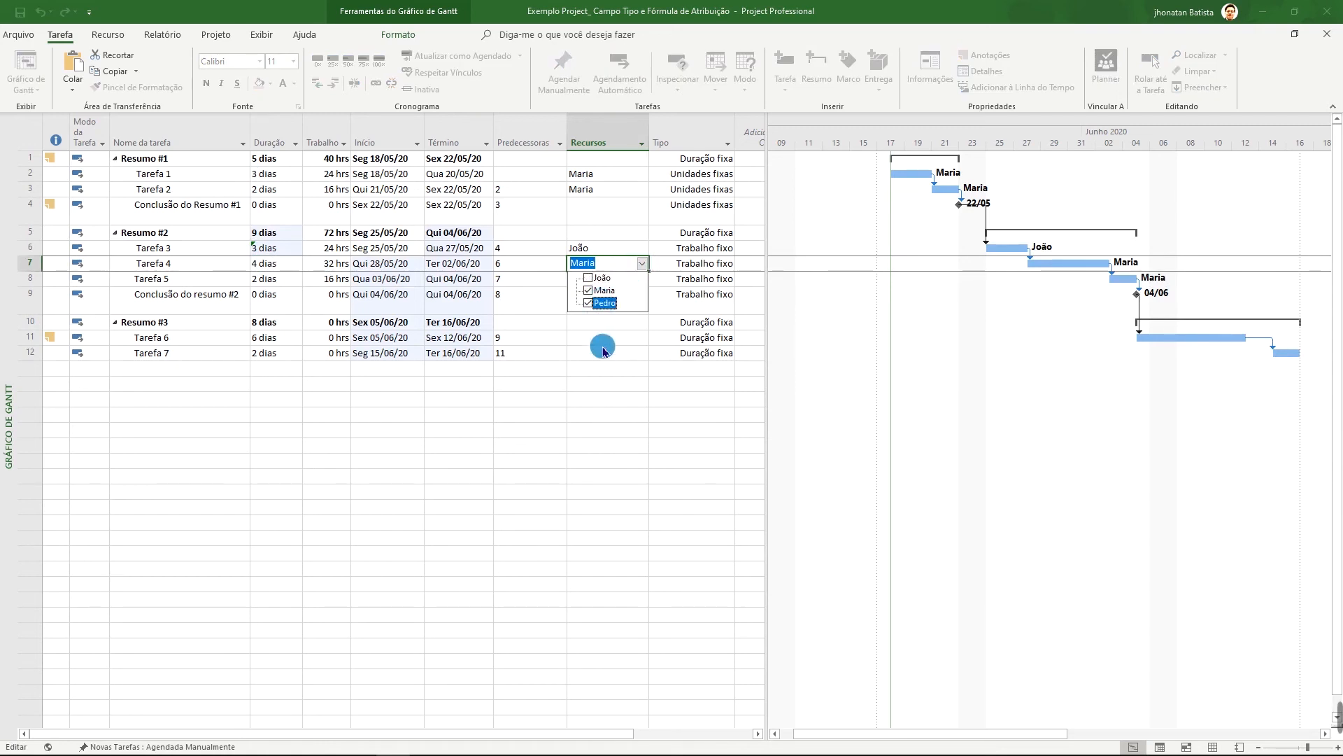
{"action": "left_click", "coordinate": [575, 380]}
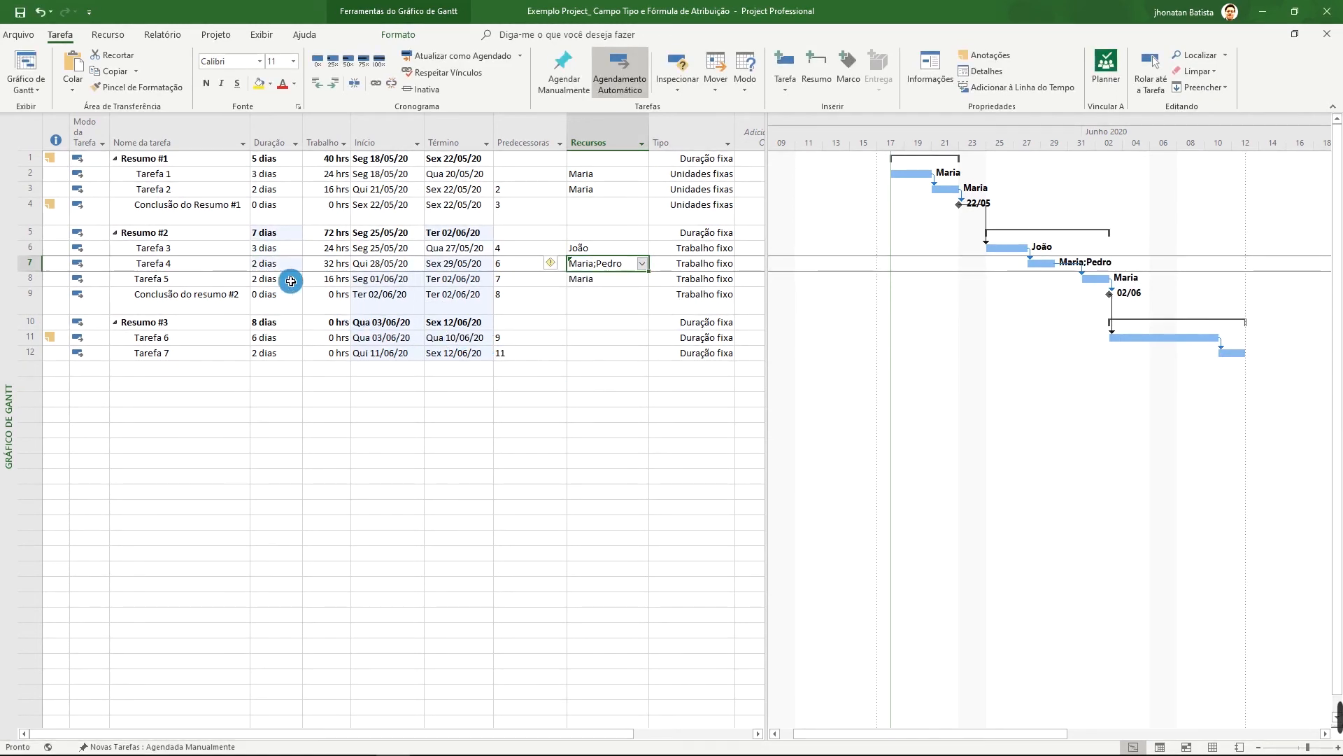
Review the duration, work and resources of Tarefa 4, and the durations and work of Tarefa 6 and Tarefa 7
{"action": "left_click", "coordinate": [272, 264]}
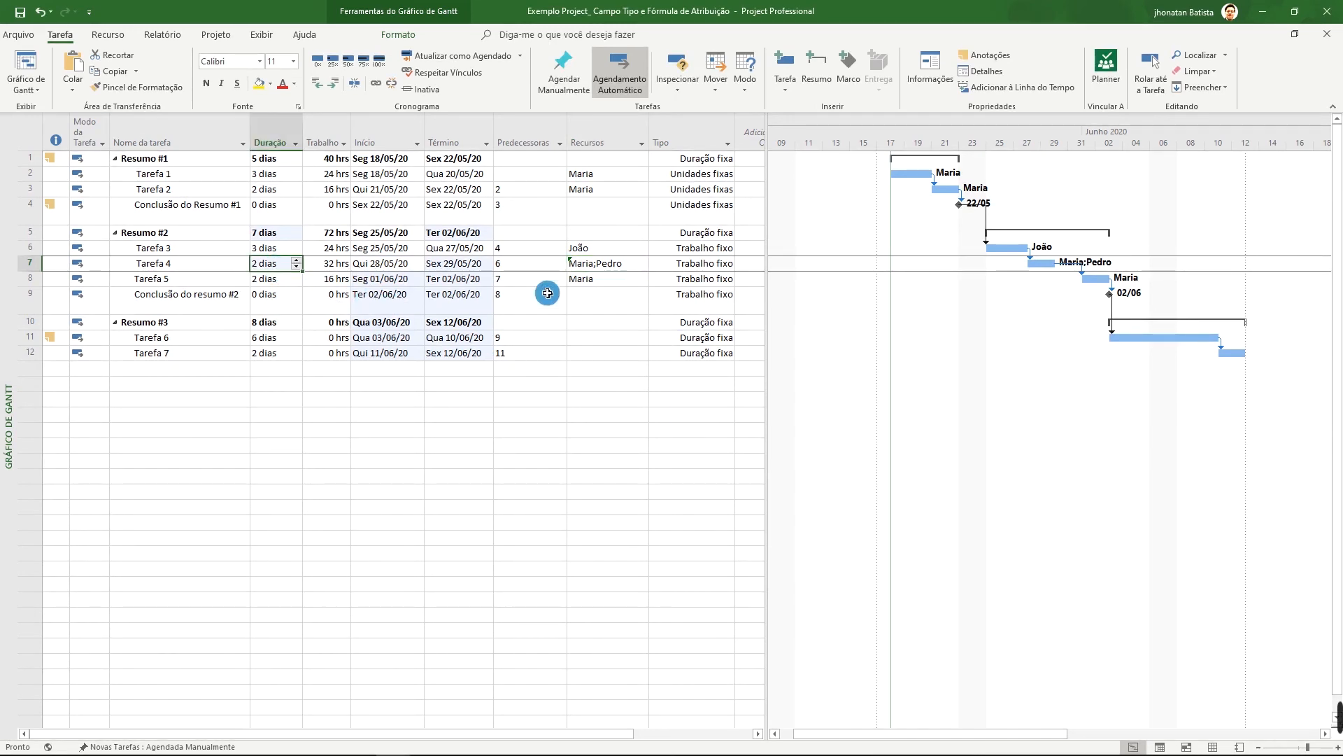
{"action": "left_click", "coordinate": [599, 264]}
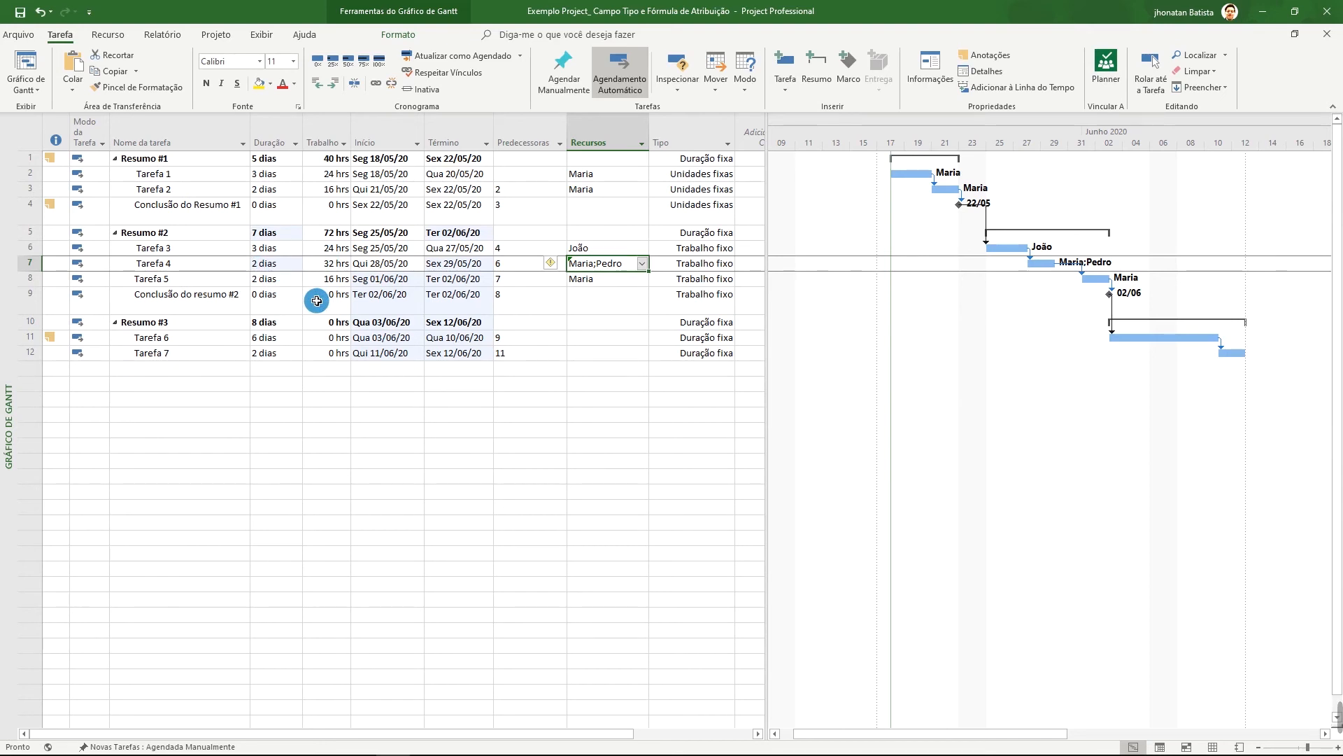
{"action": "left_click", "coordinate": [326, 265]}
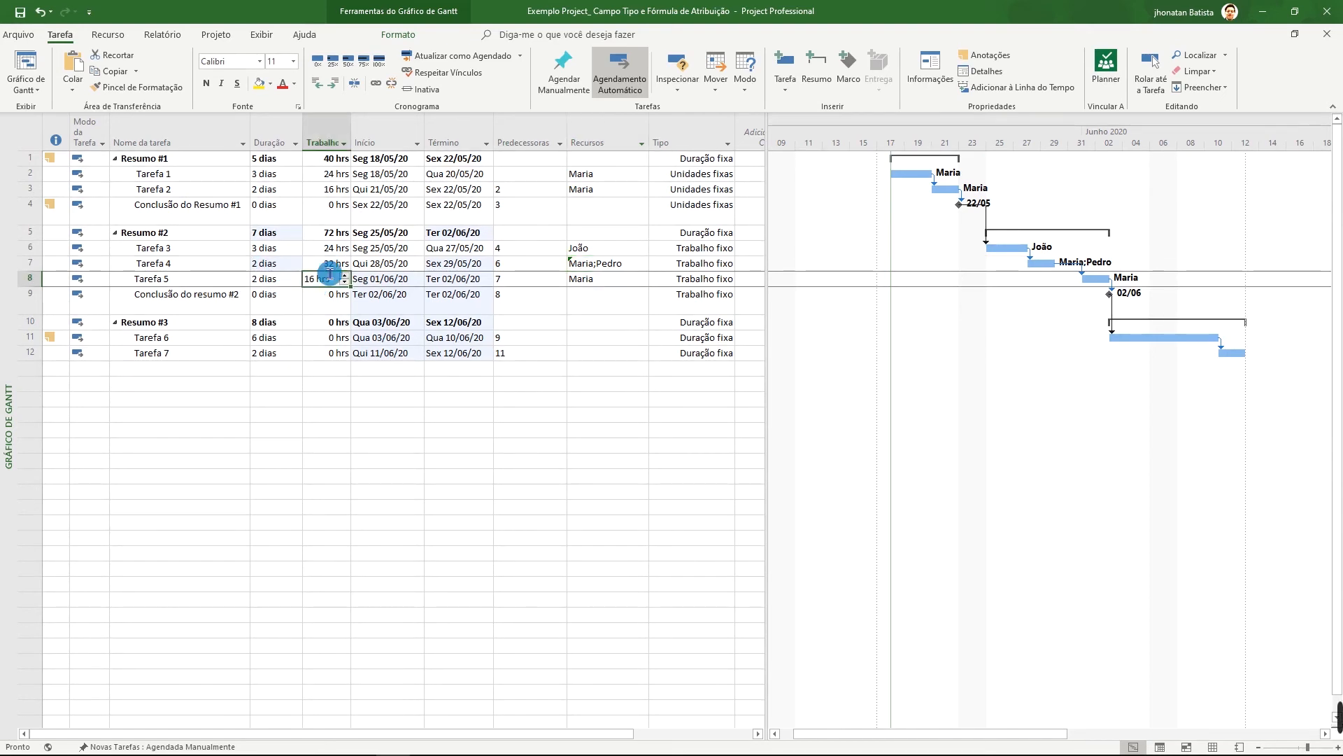
{"action": "left_click", "coordinate": [329, 264]}
{"action": "left_click", "coordinate": [321, 353]}
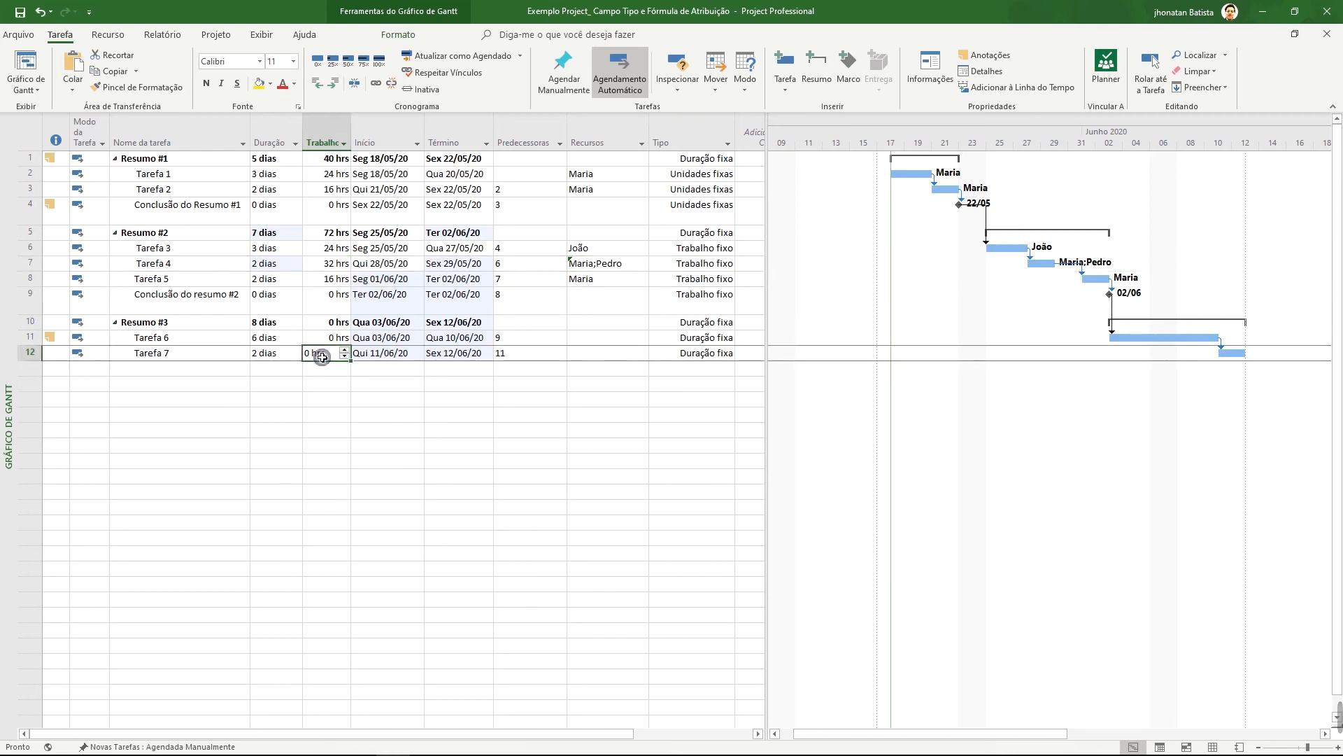
{"action": "left_click", "coordinate": [296, 343]}
{"action": "left_click", "coordinate": [296, 343]}
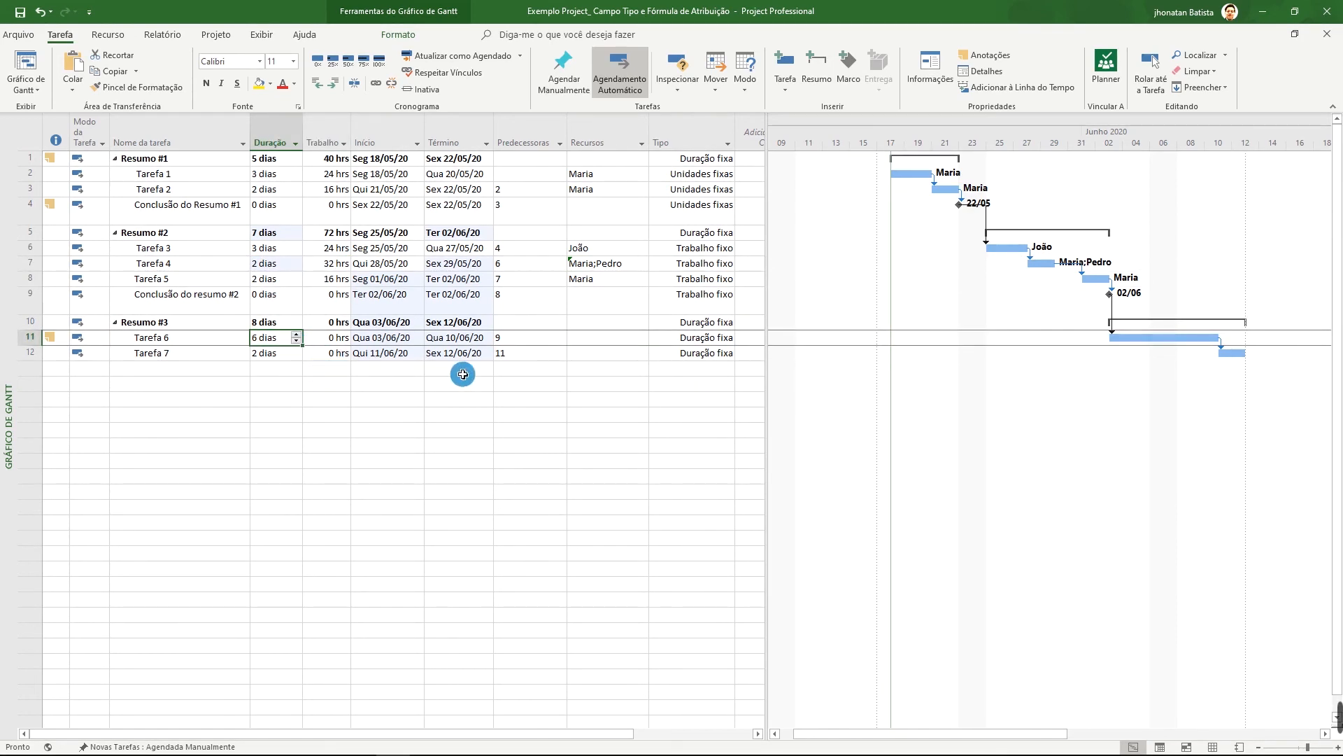
{"action": "left_click", "coordinate": [373, 382]}
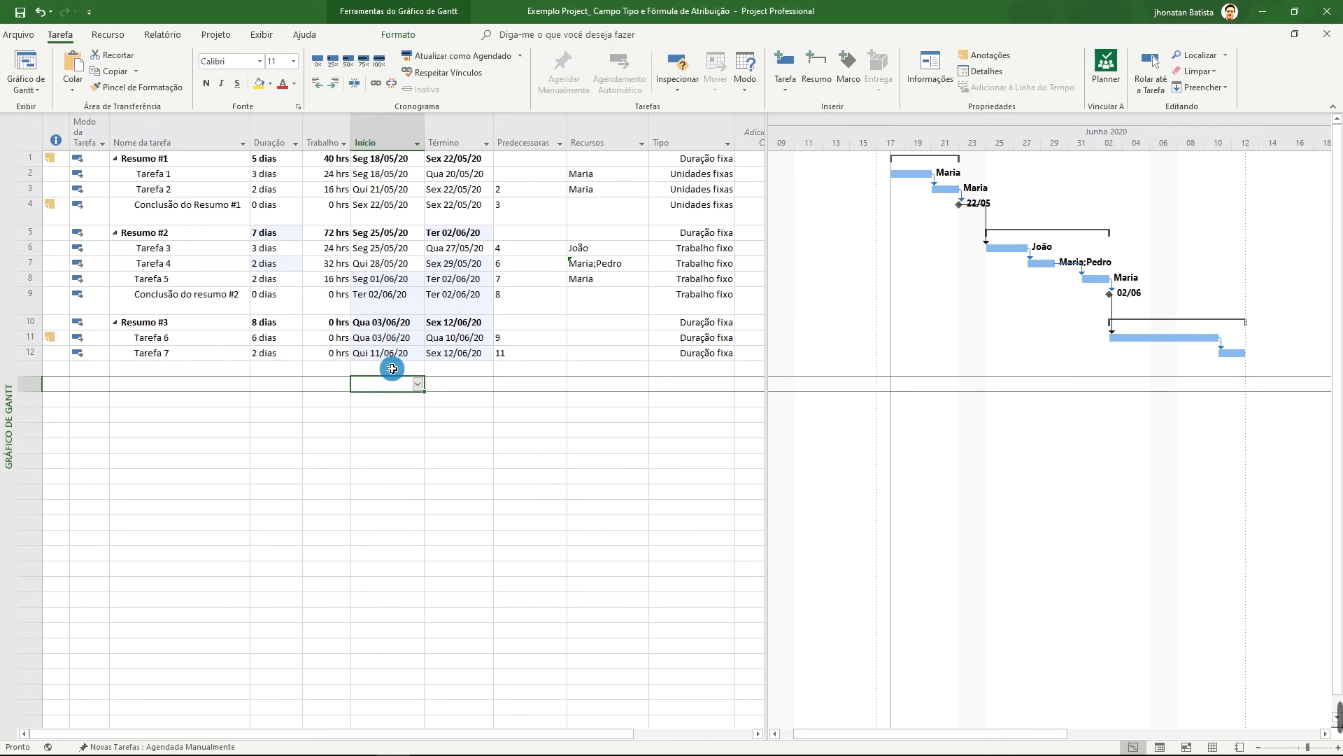
{"action": "left_click", "coordinate": [594, 268]}
{"action": "left_click", "coordinate": [277, 353]}
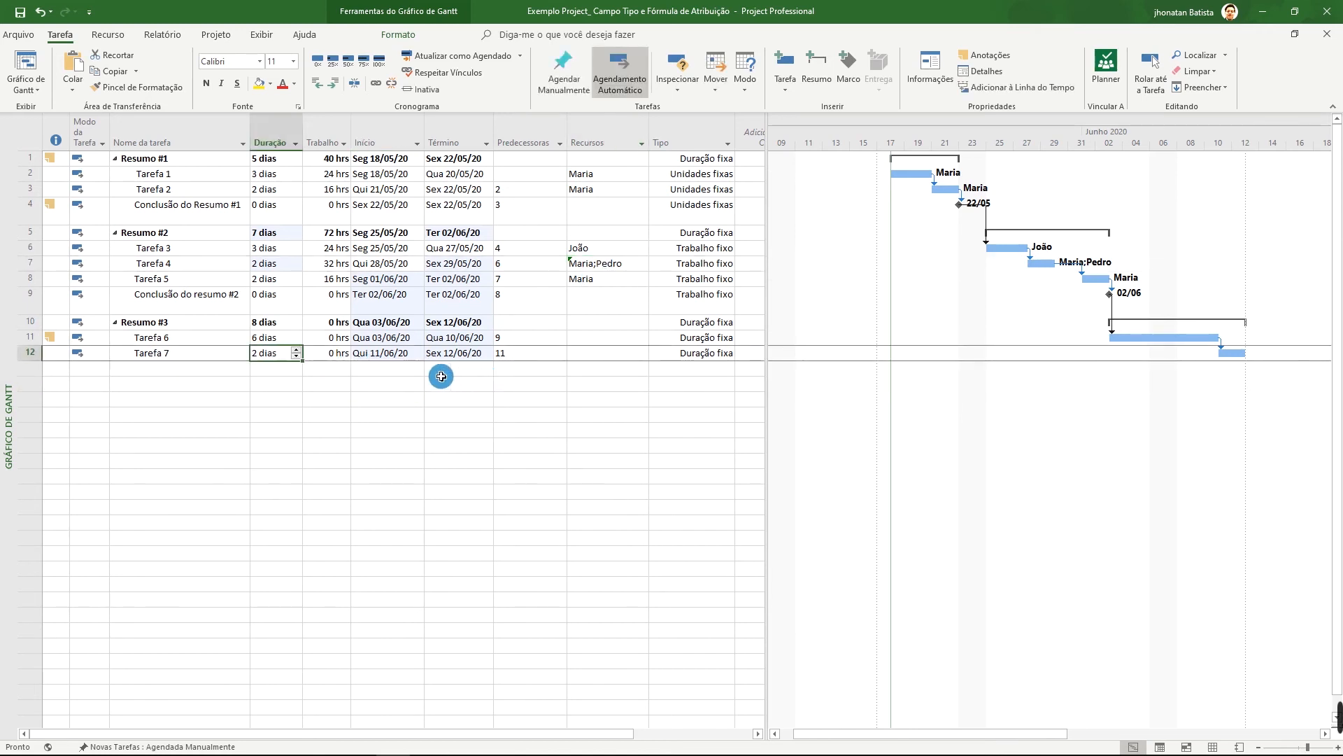
Assign the second resource in the list to Tarefa 6 under Resumo #3
{"action": "left_click", "coordinate": [598, 341]}
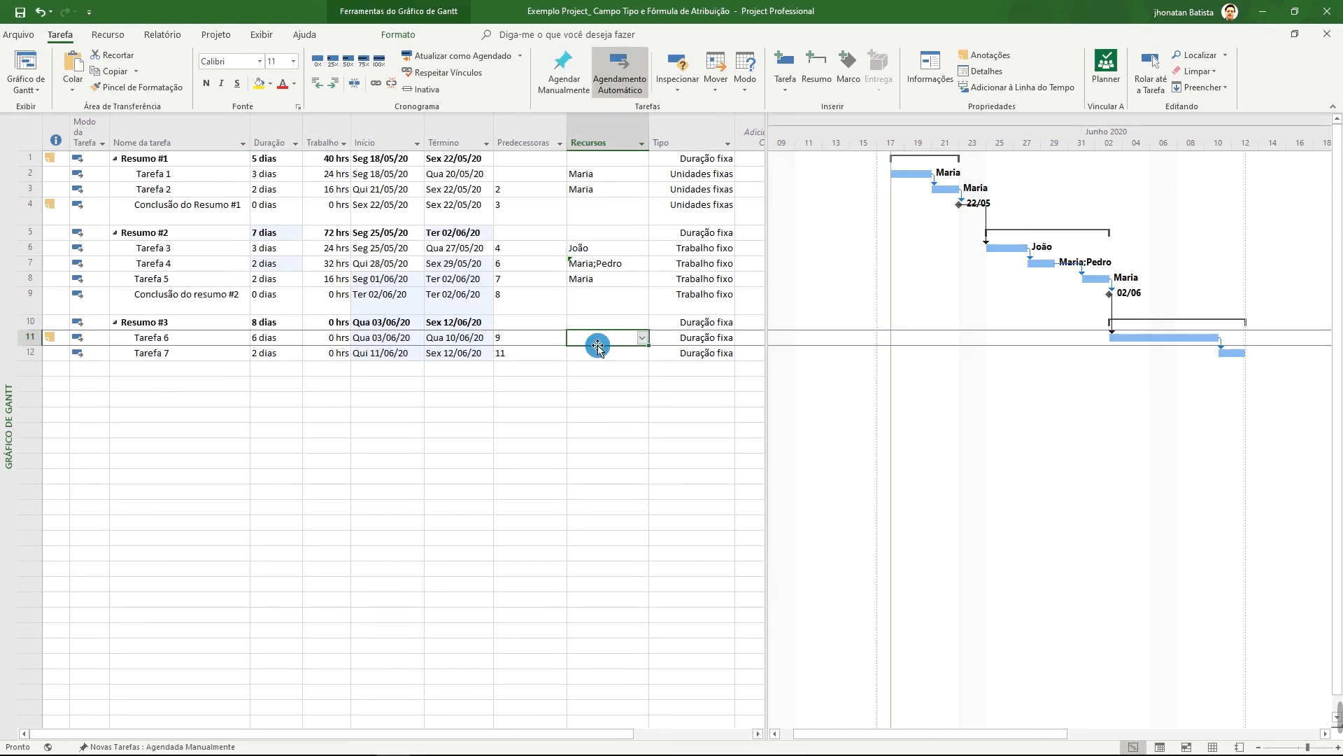
{"action": "left_click", "coordinate": [642, 337]}
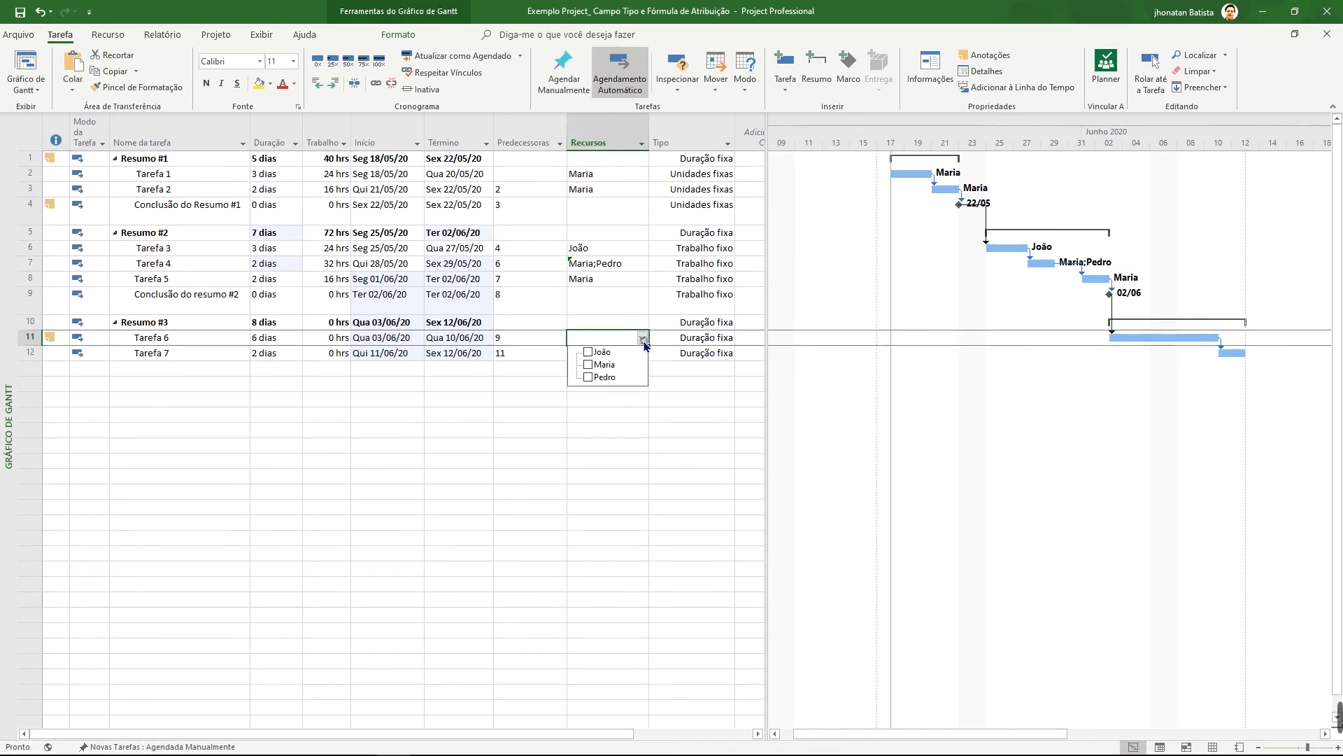
{"action": "left_click", "coordinate": [596, 364]}
{"action": "left_click", "coordinate": [568, 423]}
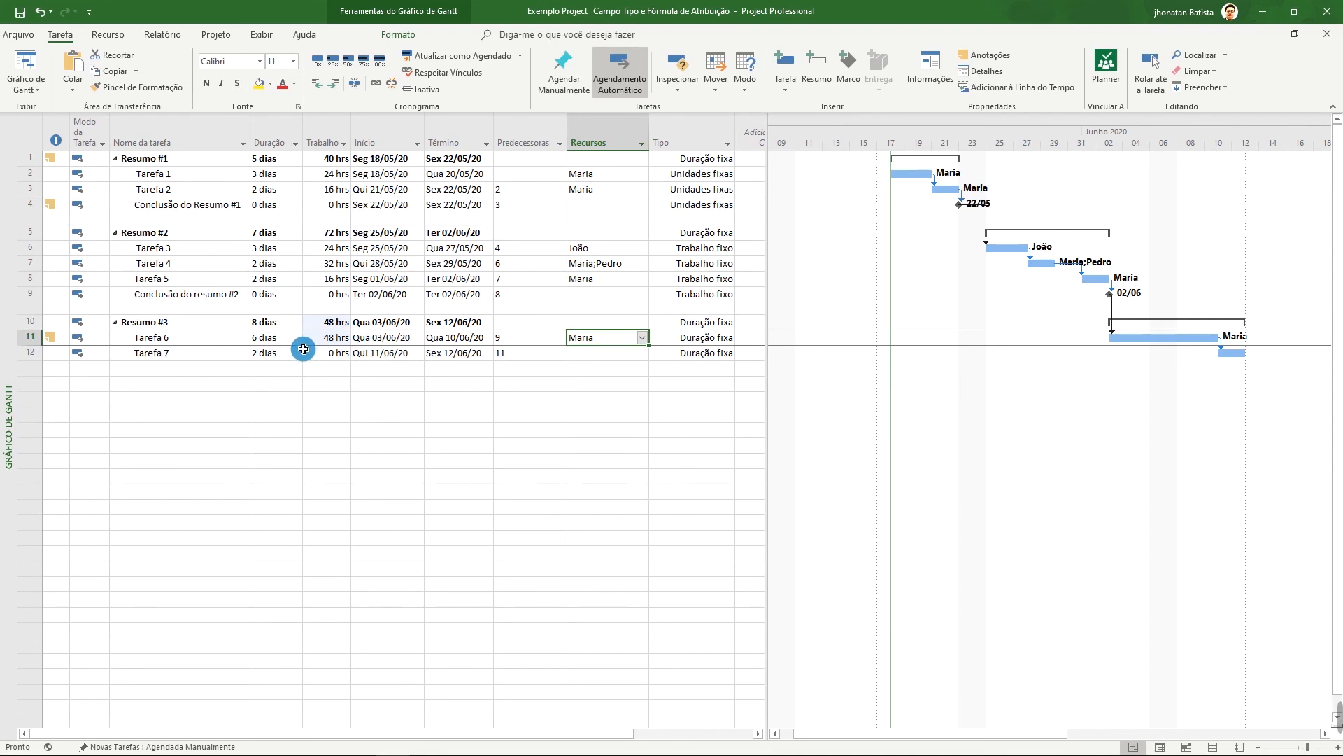
Examine the work and duration of Tarefa 7, the fixed-duration task without a resource
{"action": "left_click", "coordinate": [339, 352]}
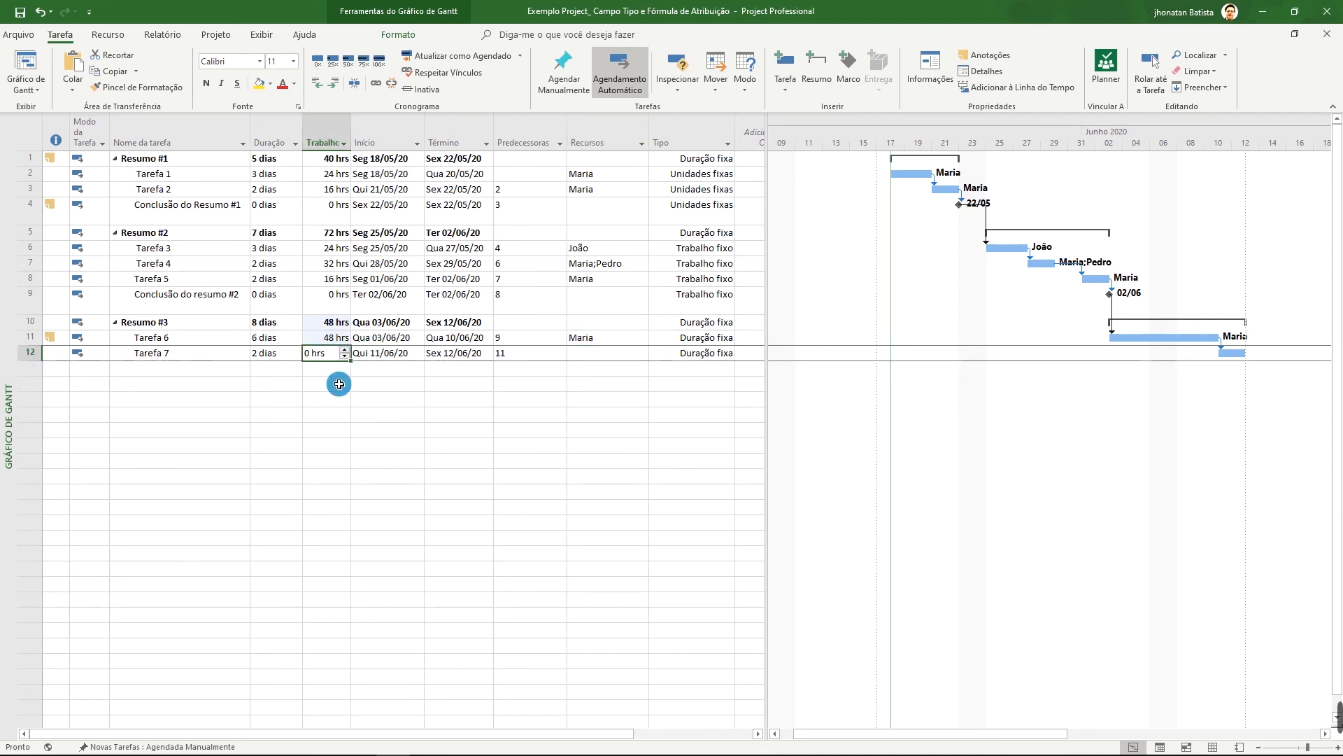
{"action": "left_click", "coordinate": [259, 354]}
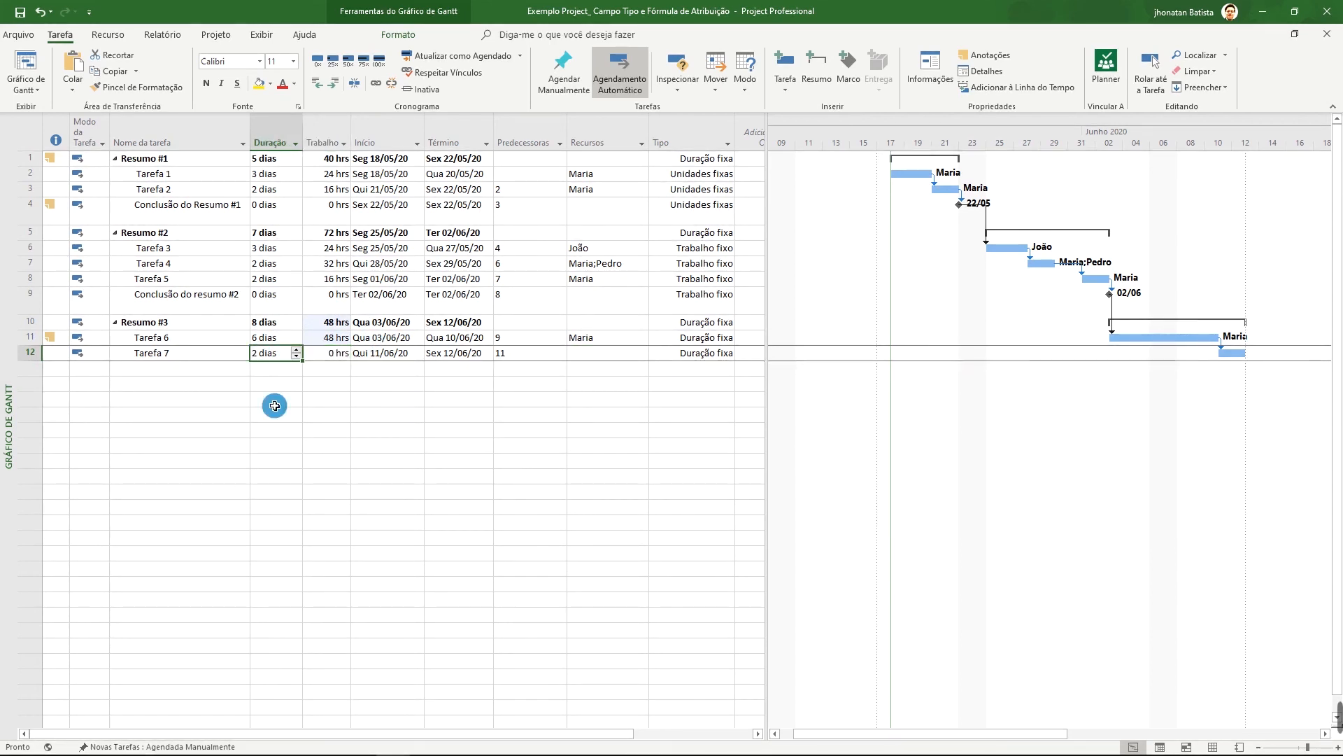
{"action": "key", "text": "Tab"}
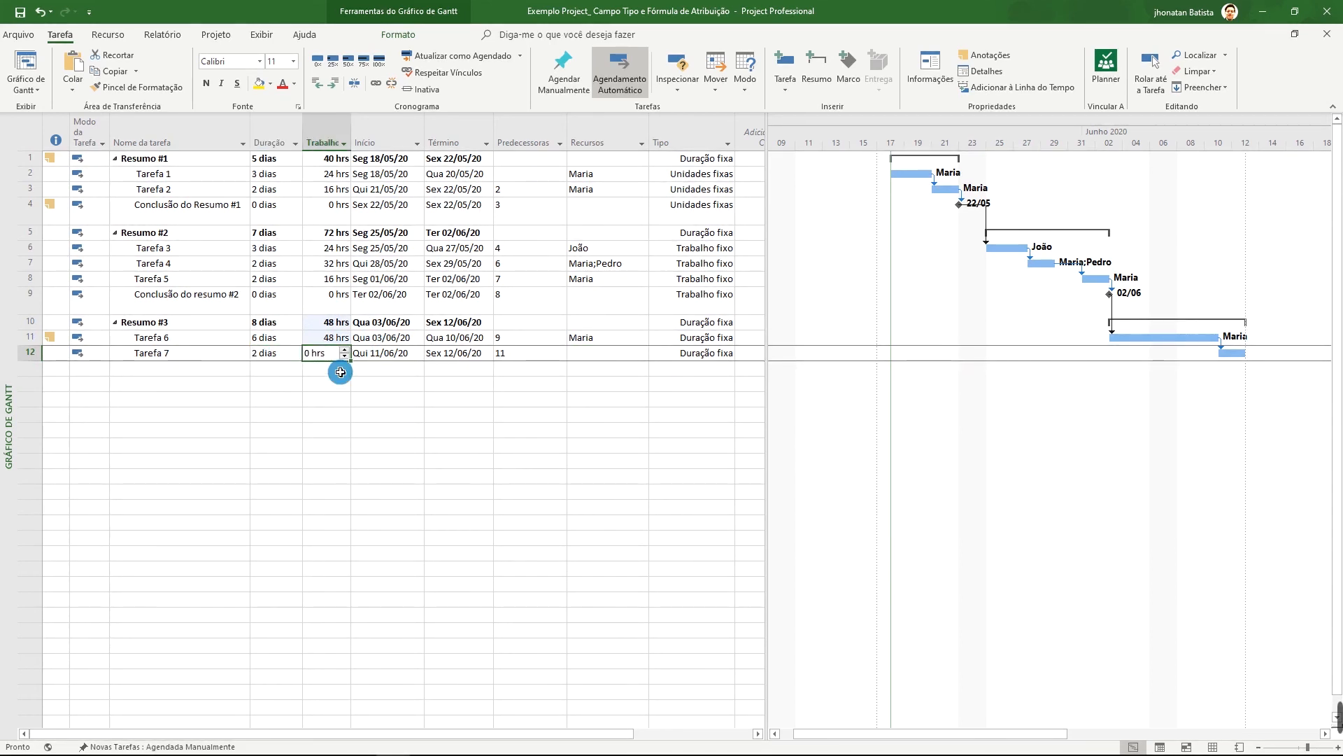
{"action": "key", "text": "shift+Tab"}
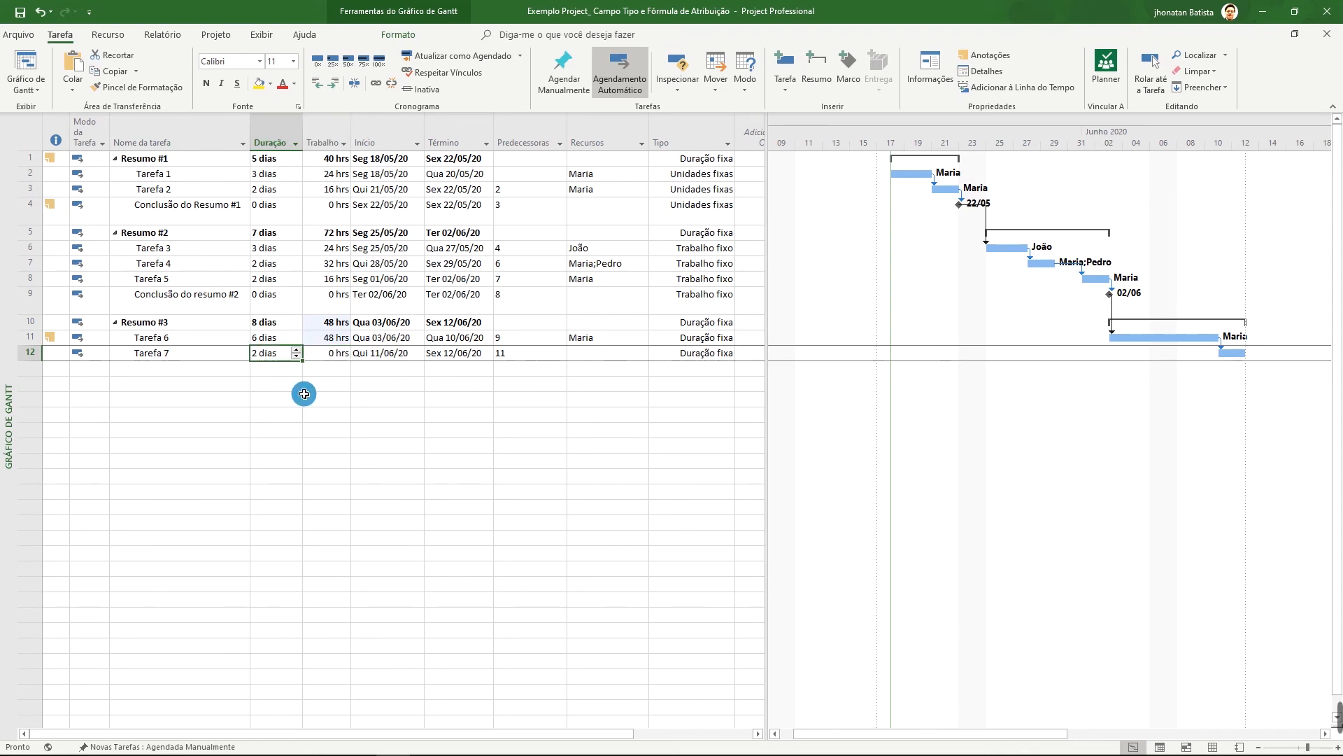
{"action": "left_click", "coordinate": [175, 356]}
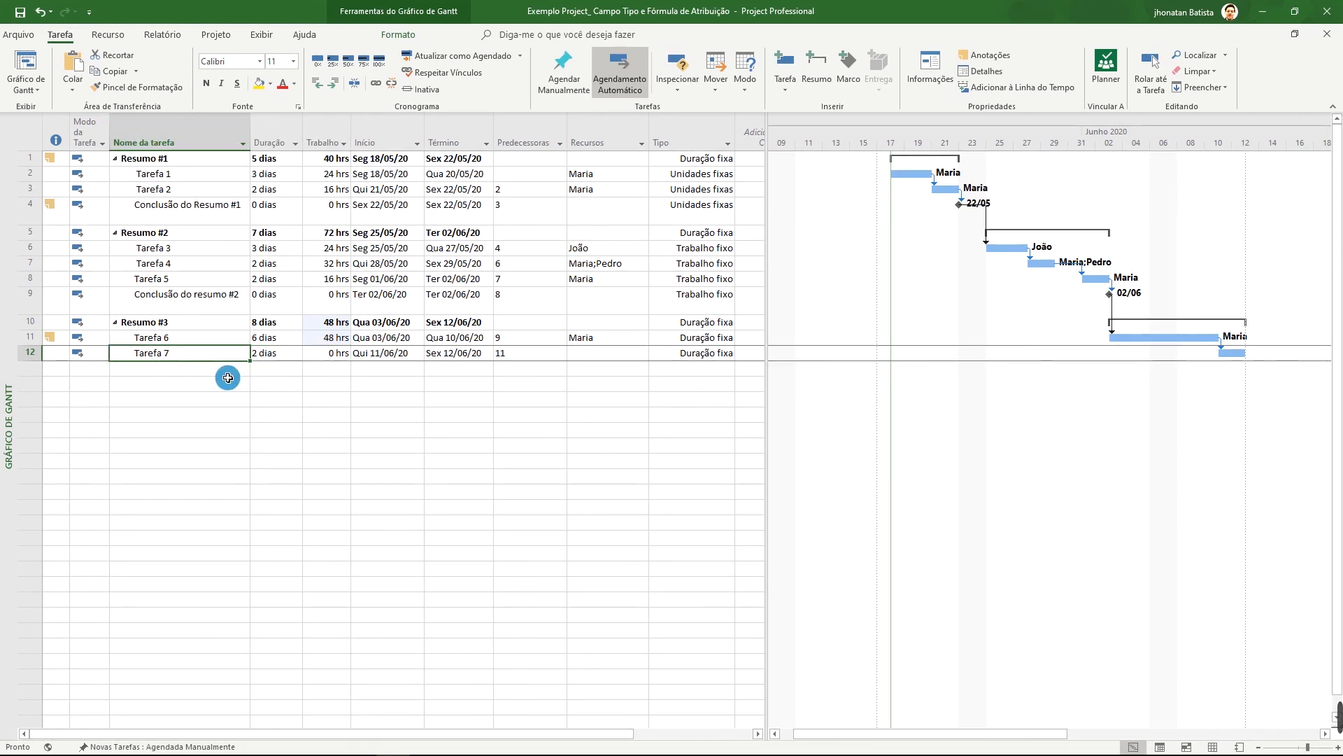
{"action": "left_click", "coordinate": [275, 355]}
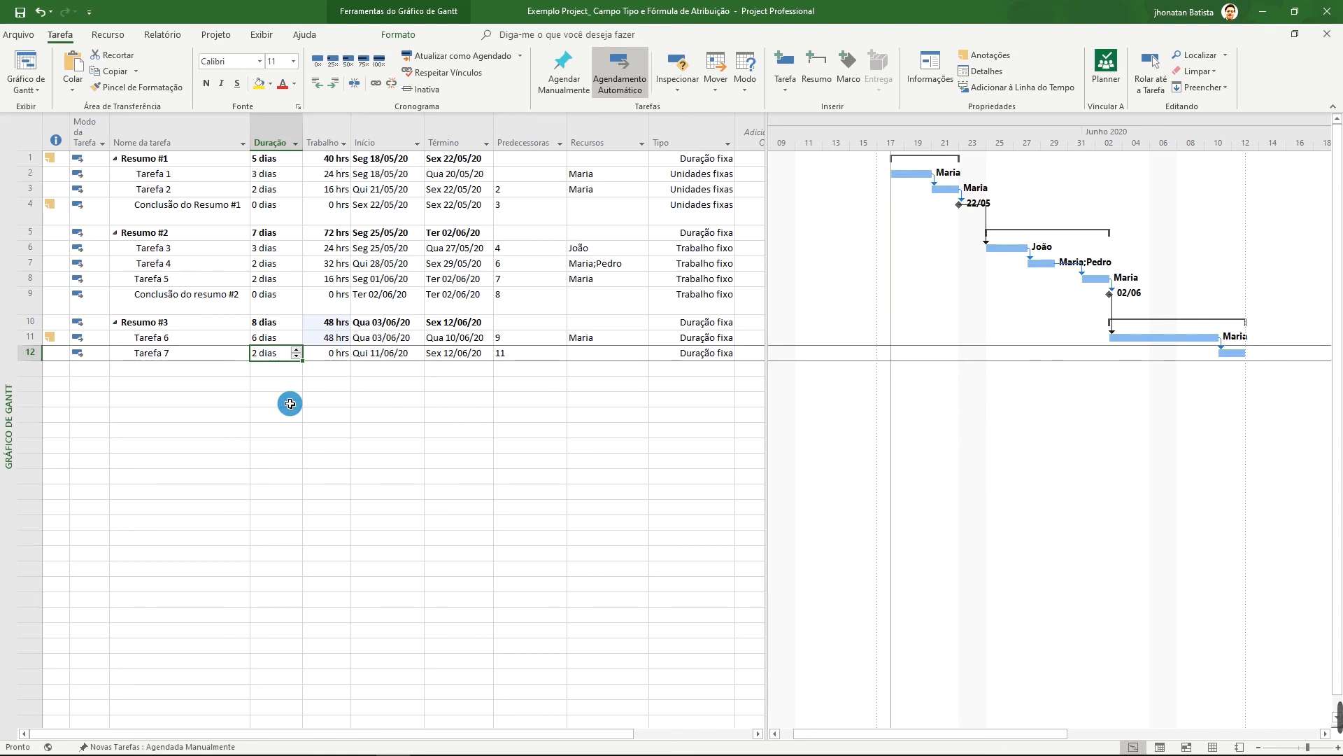
{"action": "left_click", "coordinate": [330, 357]}
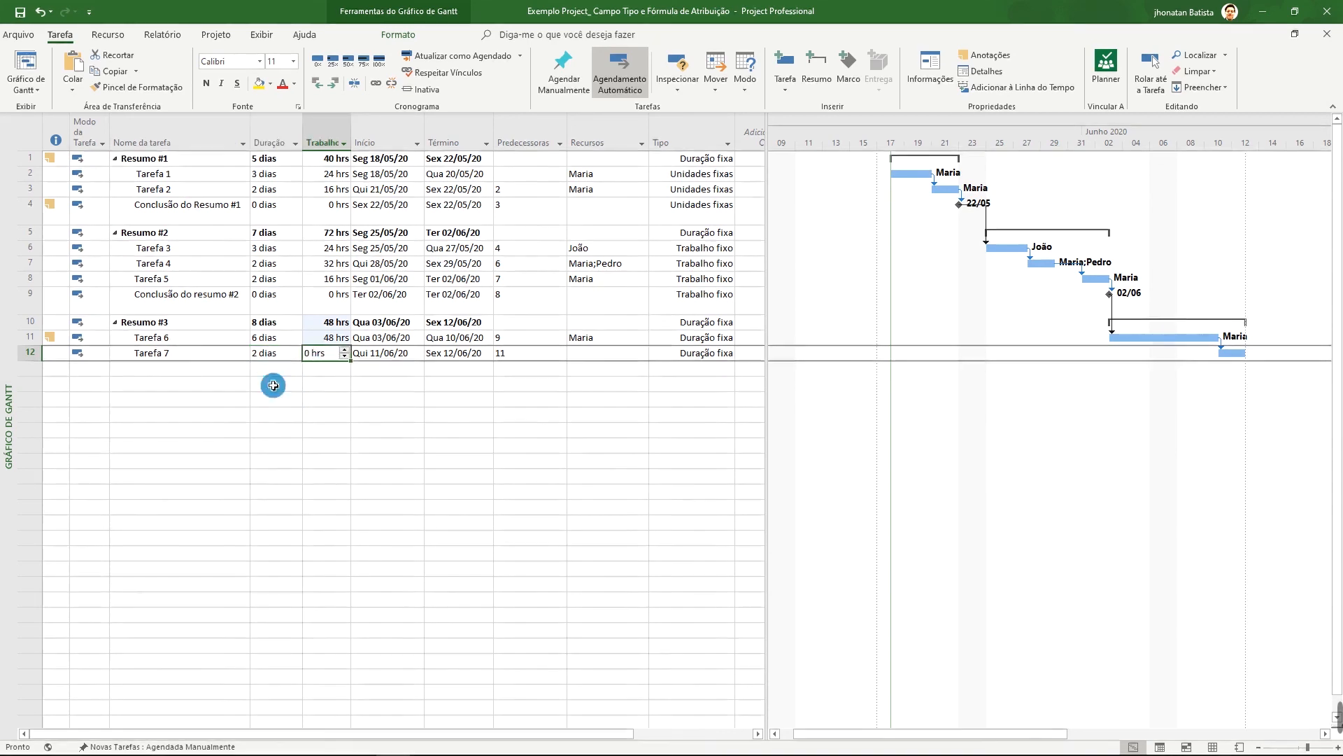
{"action": "left_click", "coordinate": [175, 357]}
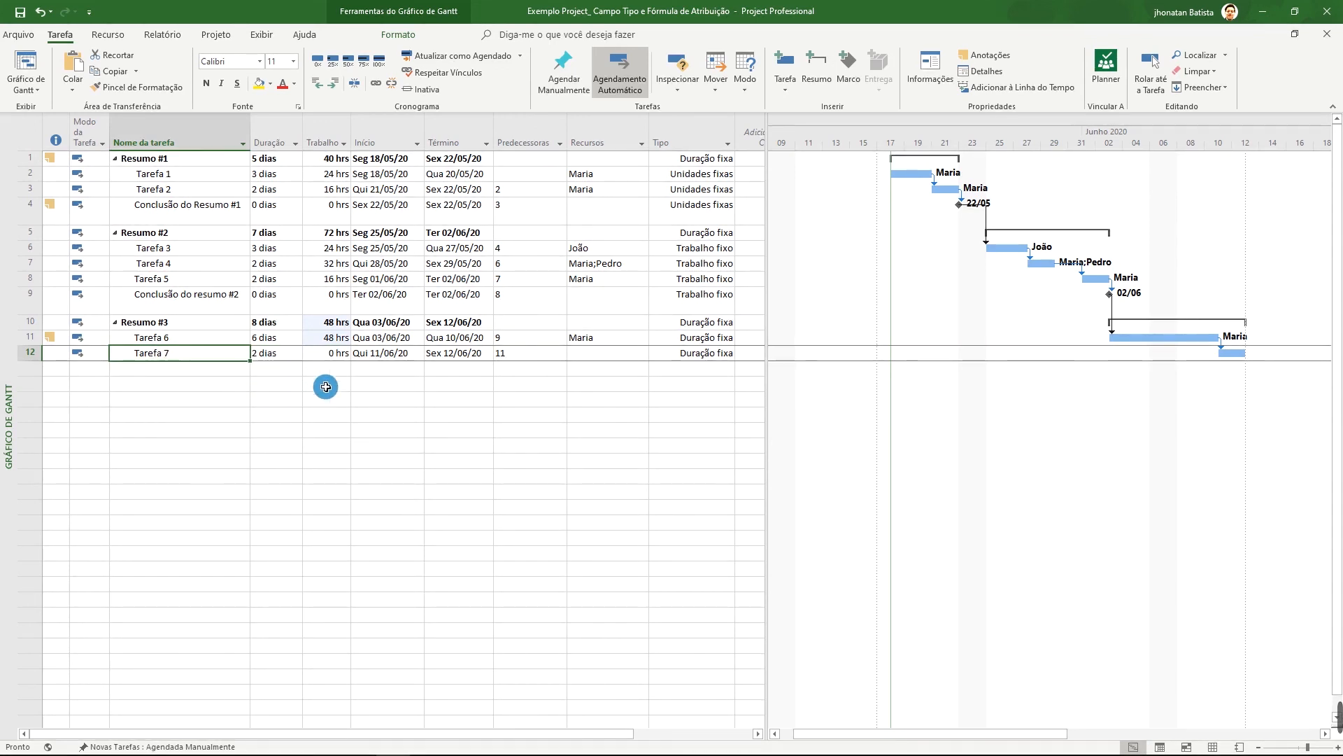
Set the work of Tarefa 7 to 32 hours and check it against the task's duration
{"action": "left_click", "coordinate": [329, 354]}
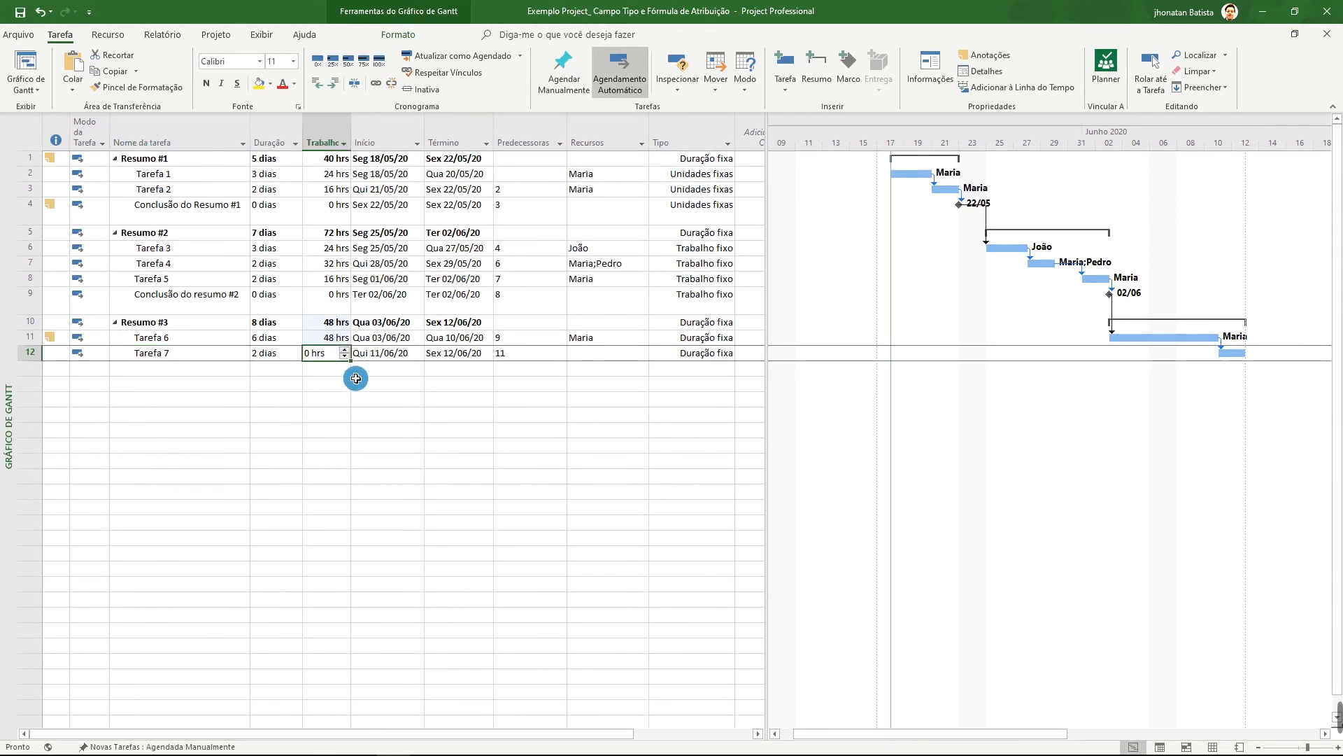
{"action": "left_click", "coordinate": [344, 349]}
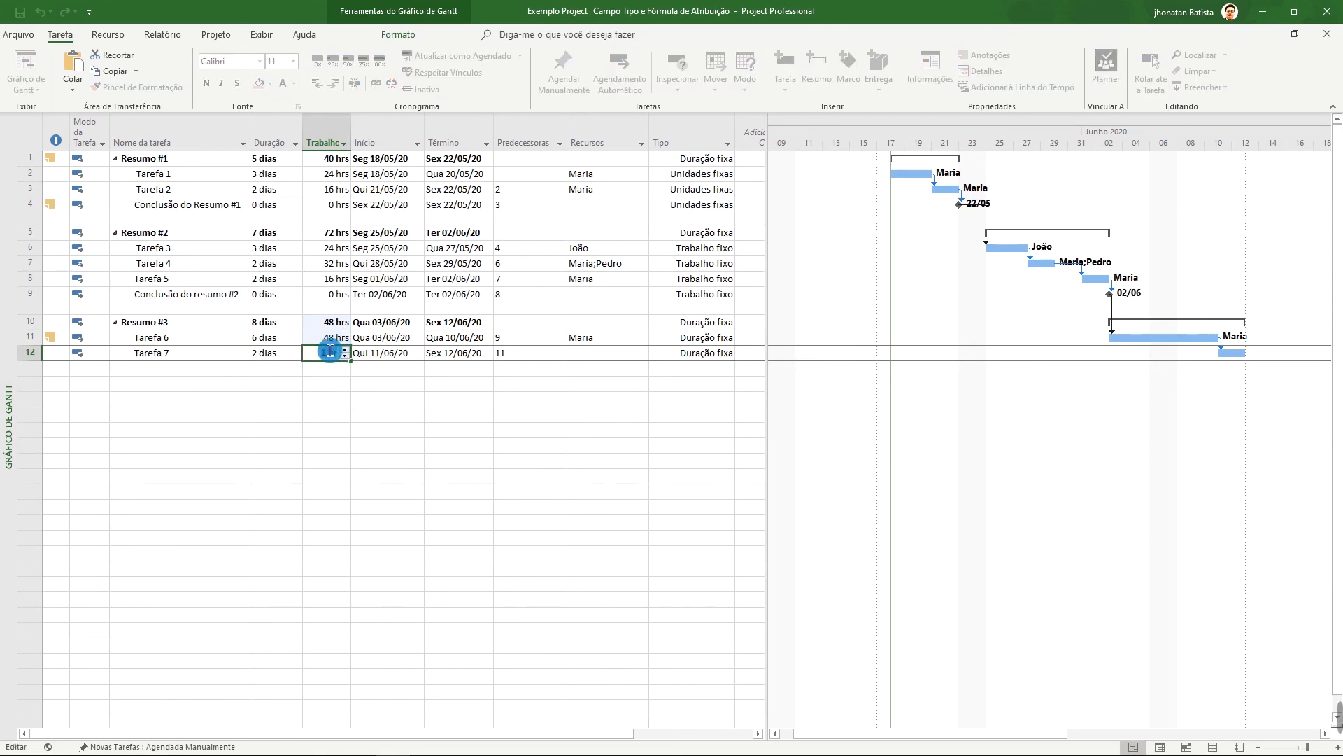
{"action": "type", "text": "32"}
{"action": "key", "text": "Return"}
{"action": "left_click", "coordinate": [326, 356]}
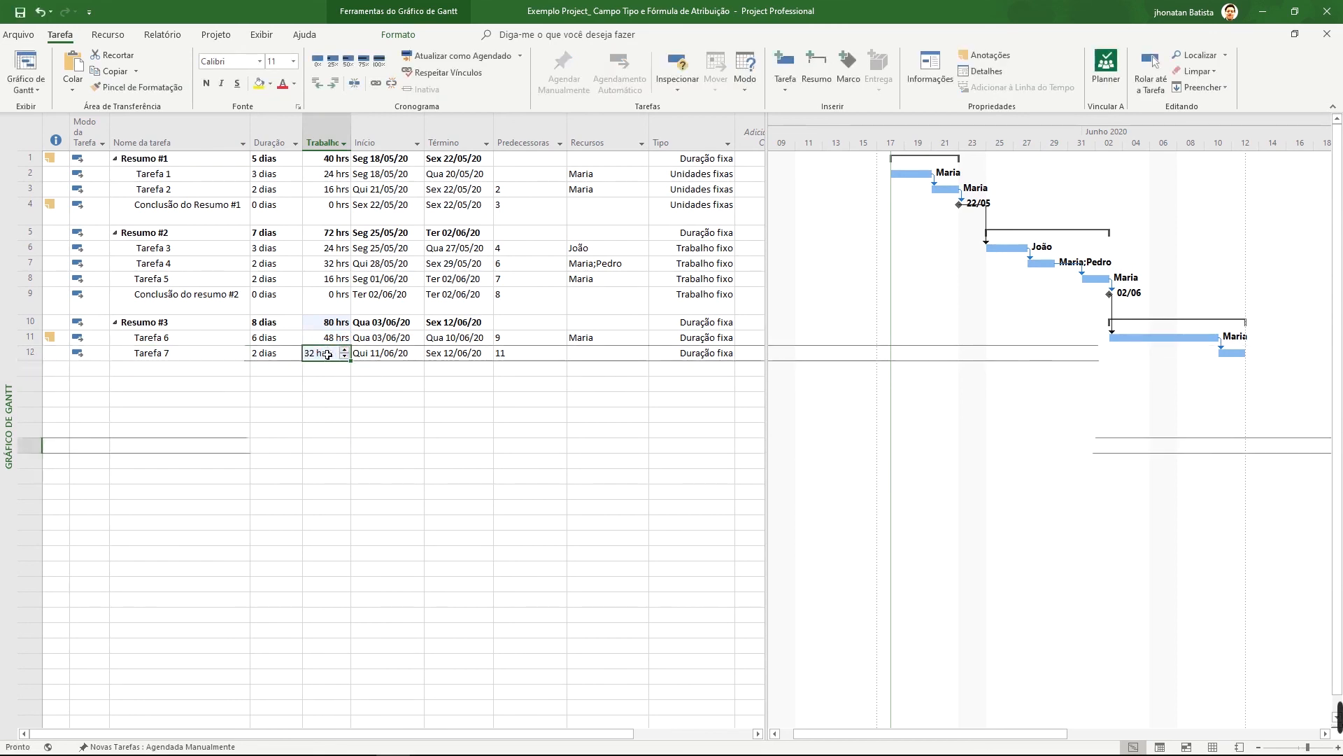
{"action": "left_click", "coordinate": [326, 380]}
{"action": "left_click", "coordinate": [324, 356]}
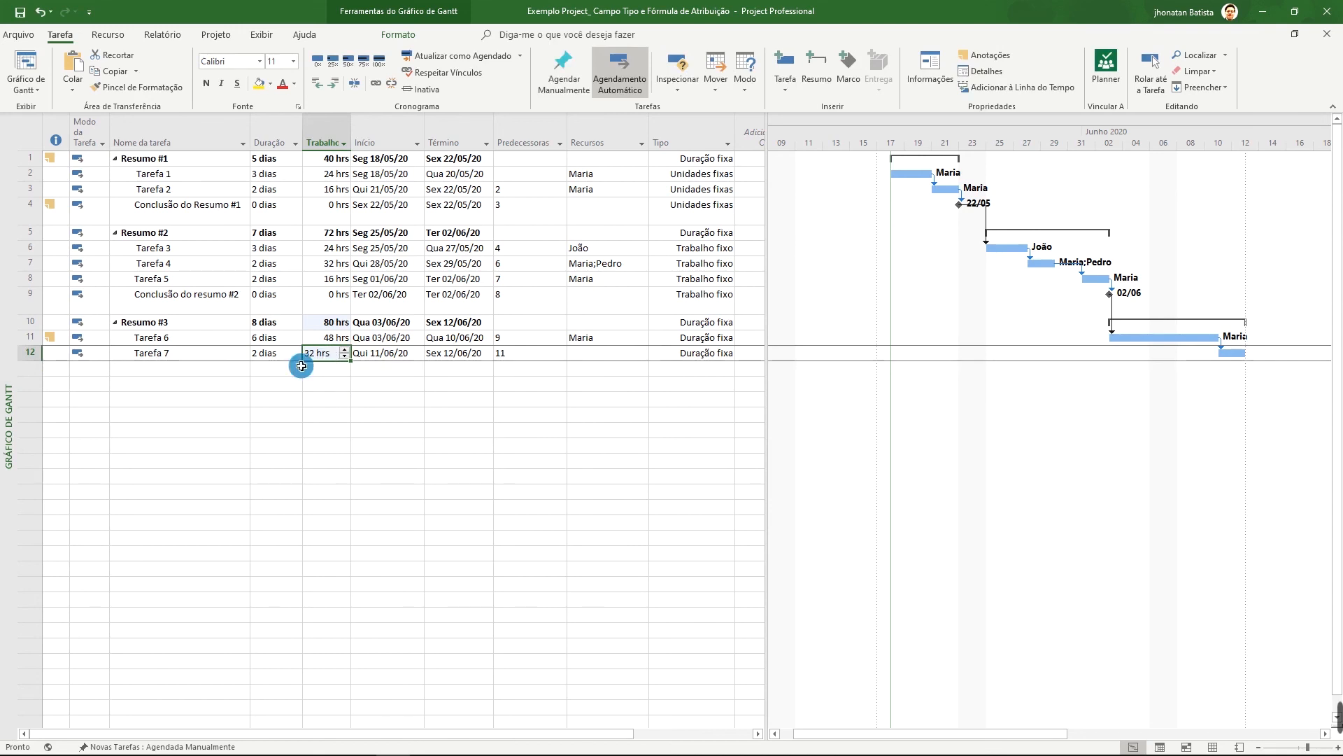
{"action": "left_click", "coordinate": [280, 359]}
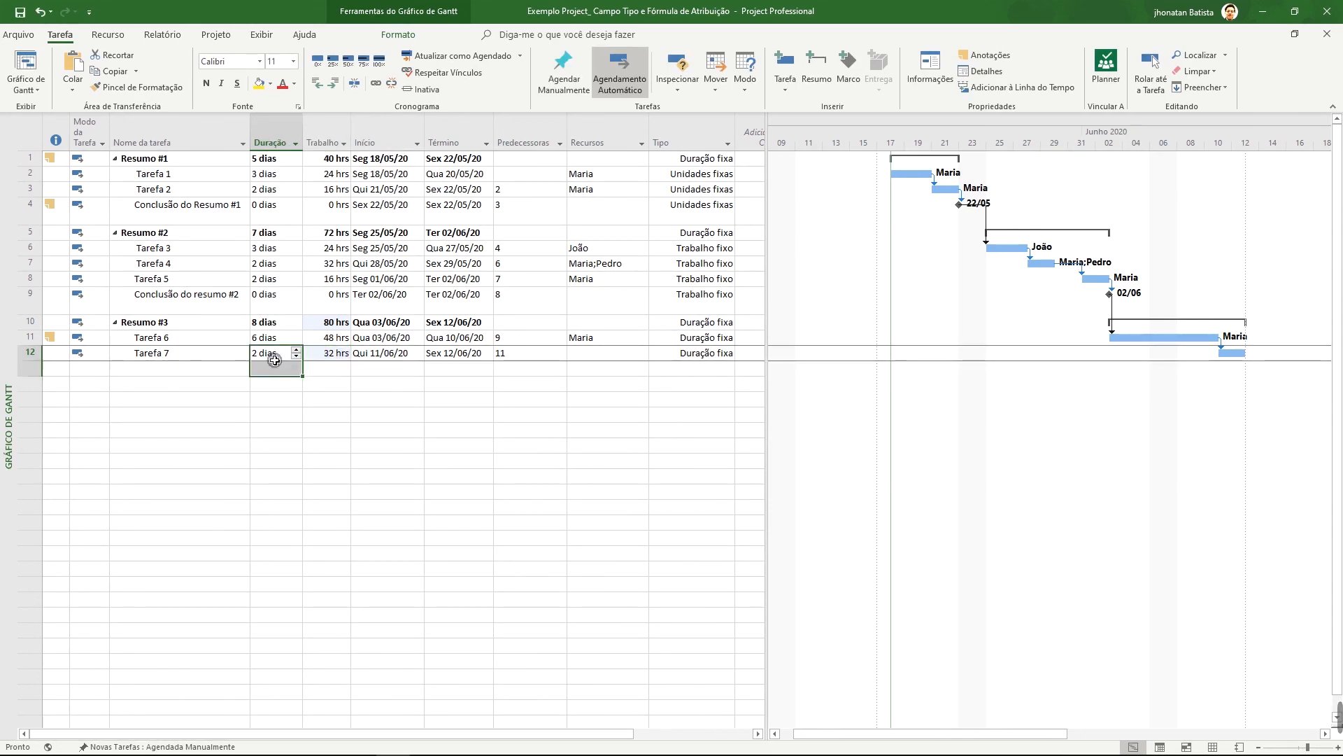
{"action": "left_click", "coordinate": [274, 389]}
{"action": "left_click", "coordinate": [325, 354]}
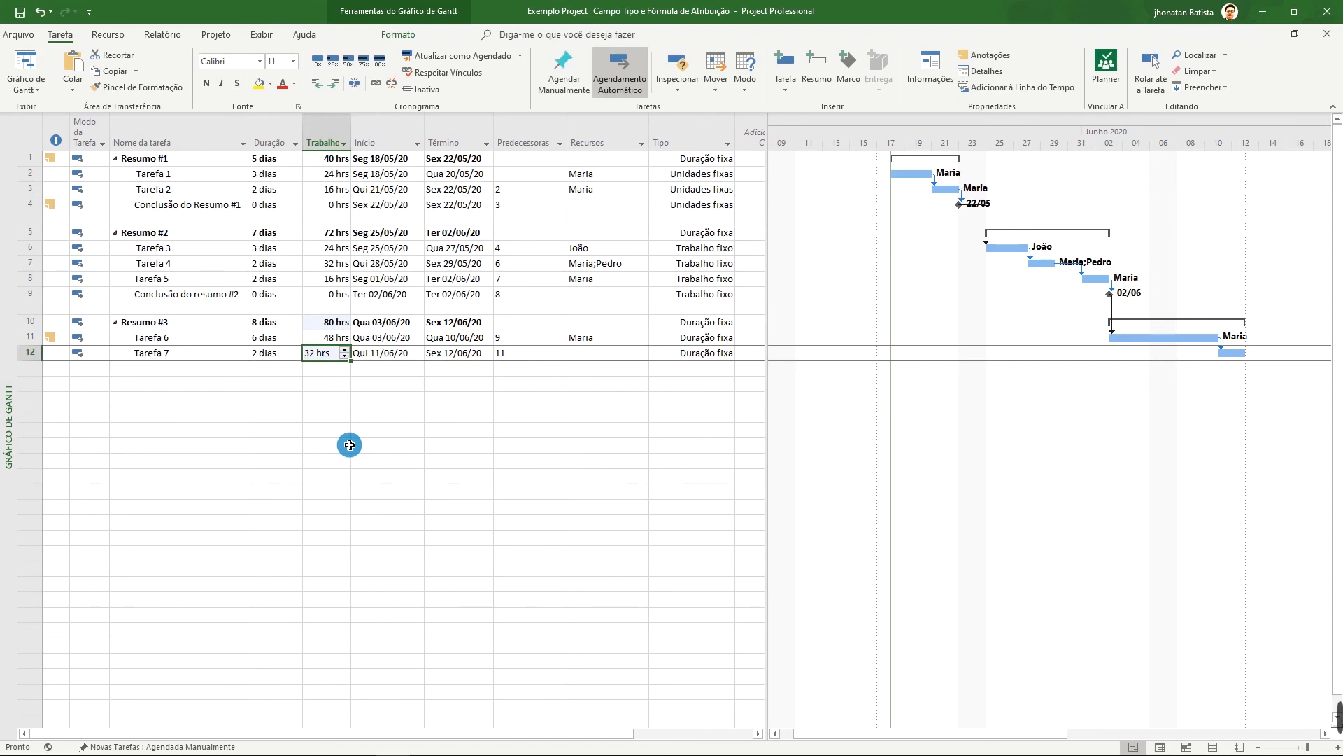
{"action": "left_click", "coordinate": [354, 418]}
{"action": "left_click", "coordinate": [326, 352]}
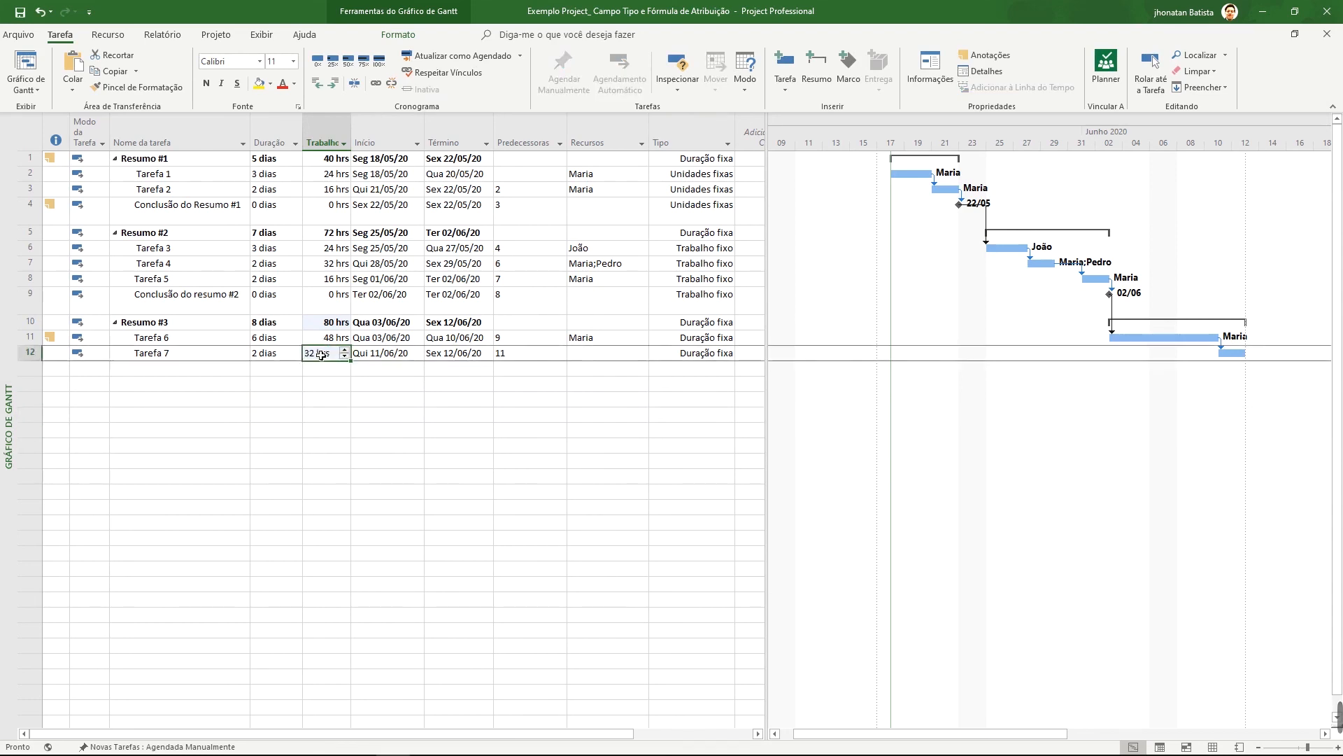
Assign the third resource in the list to Tarefa 7
{"action": "left_click", "coordinate": [636, 353]}
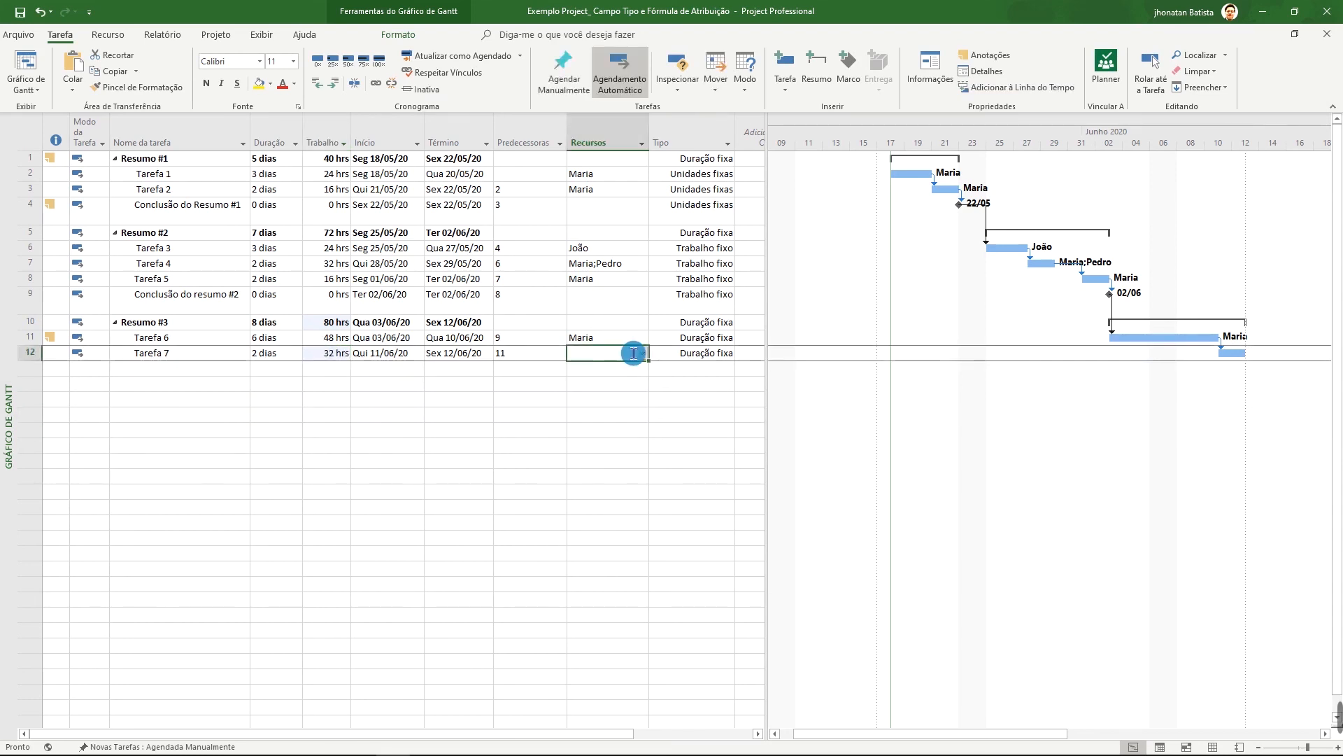
{"action": "left_click", "coordinate": [642, 353]}
{"action": "left_click", "coordinate": [587, 392]}
{"action": "left_click", "coordinate": [580, 465]}
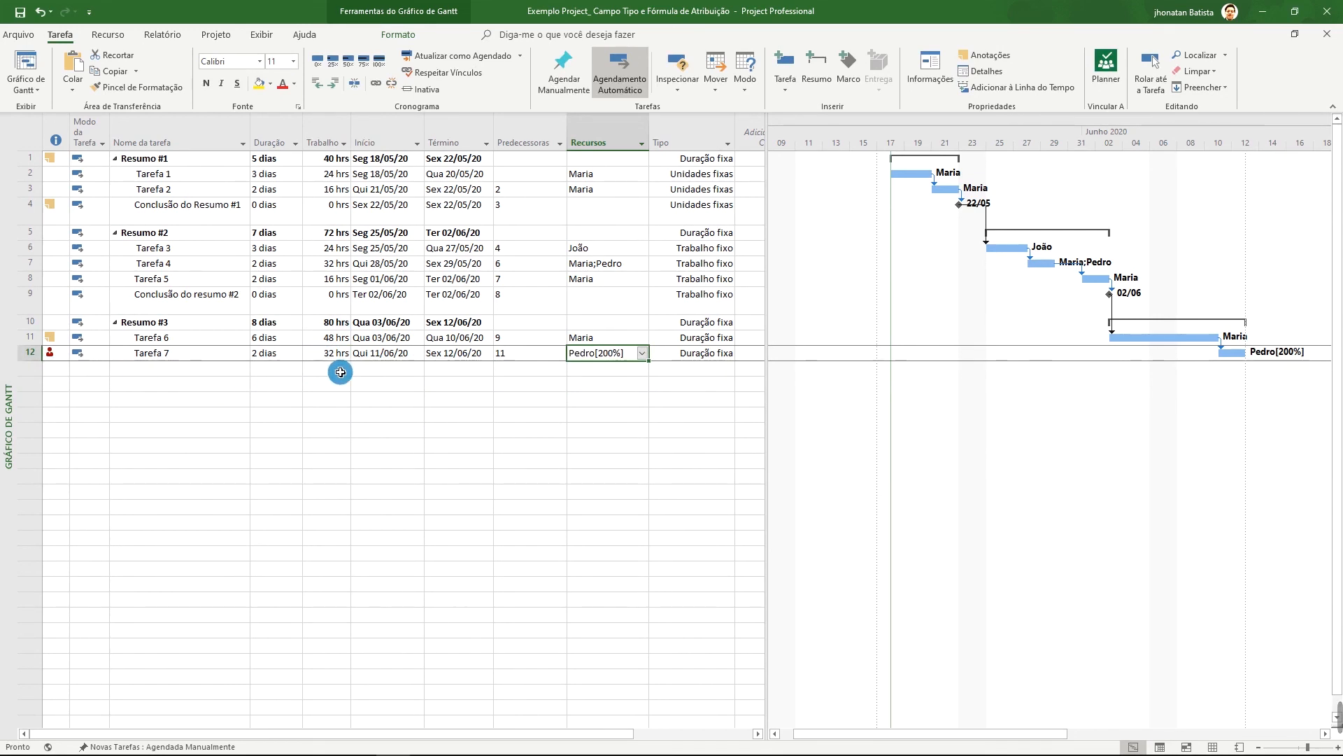
Add the first and second resources in the list to Tarefa 7, keeping the one already assigned
{"action": "left_click", "coordinate": [643, 353]}
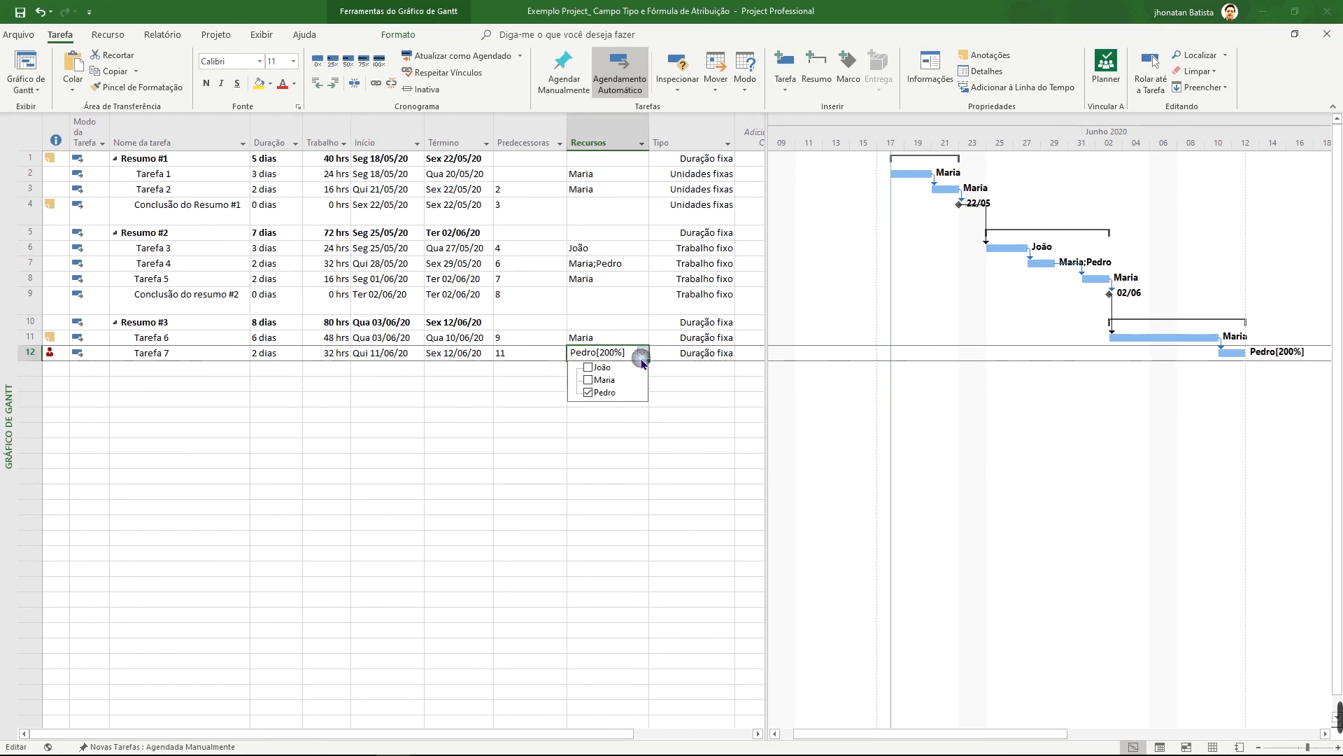
{"action": "left_click", "coordinate": [588, 380]}
{"action": "left_click", "coordinate": [587, 380]}
{"action": "left_click", "coordinate": [589, 368]}
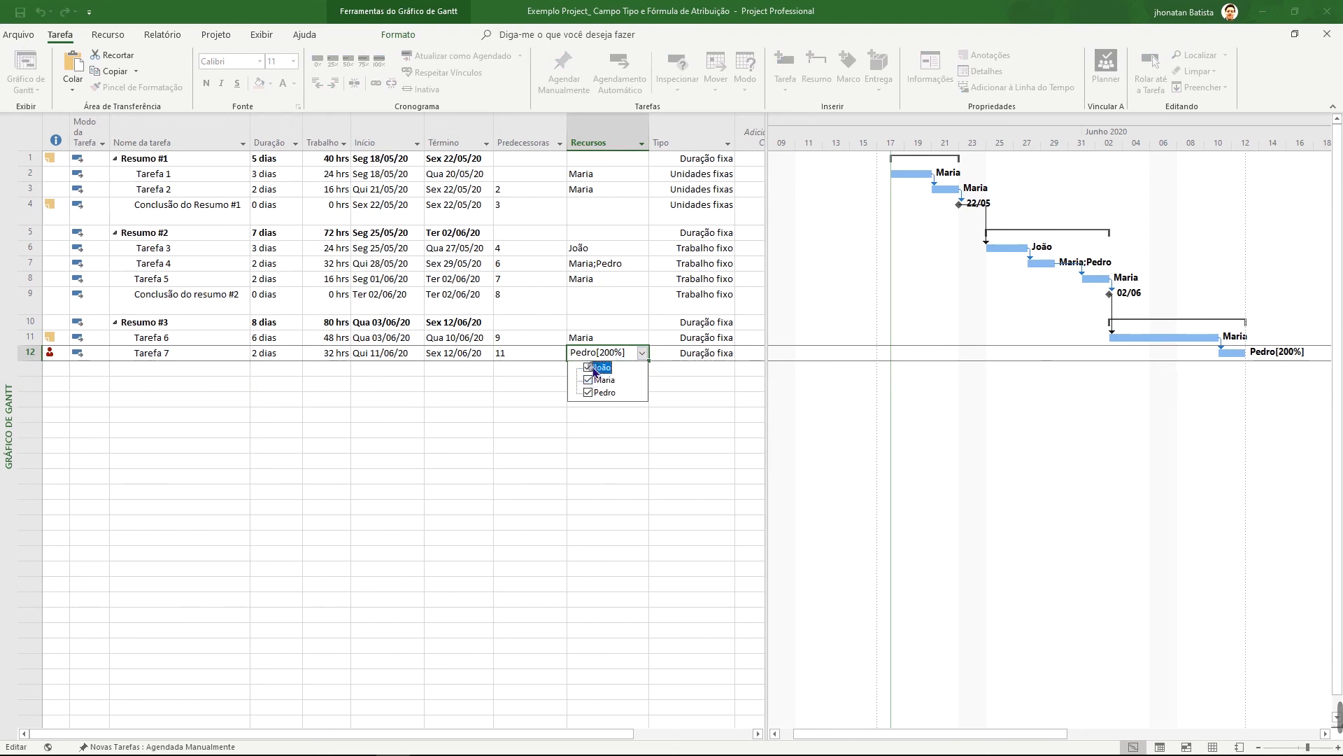
{"action": "left_click", "coordinate": [587, 380]}
{"action": "left_click", "coordinate": [606, 477]}
{"action": "left_click", "coordinate": [642, 353]}
{"action": "left_click", "coordinate": [590, 479]}
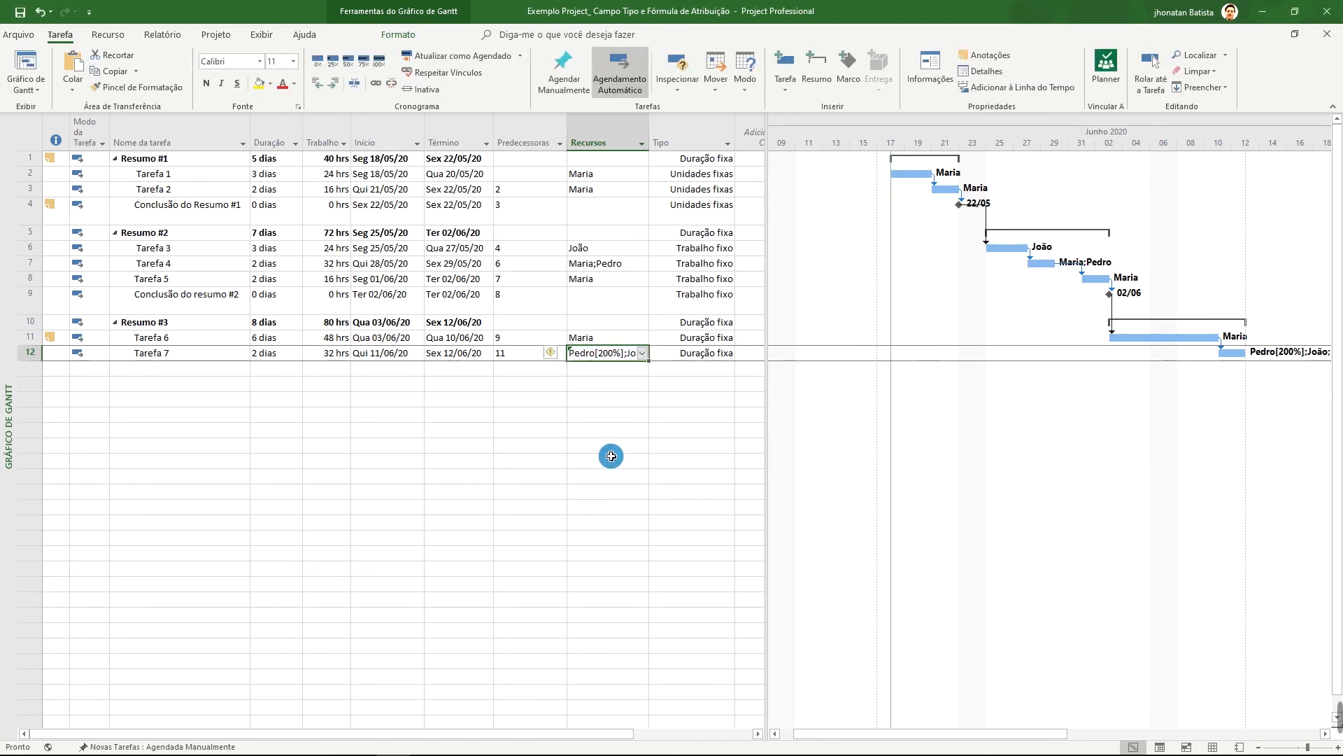
{"action": "left_click", "coordinate": [572, 447]}
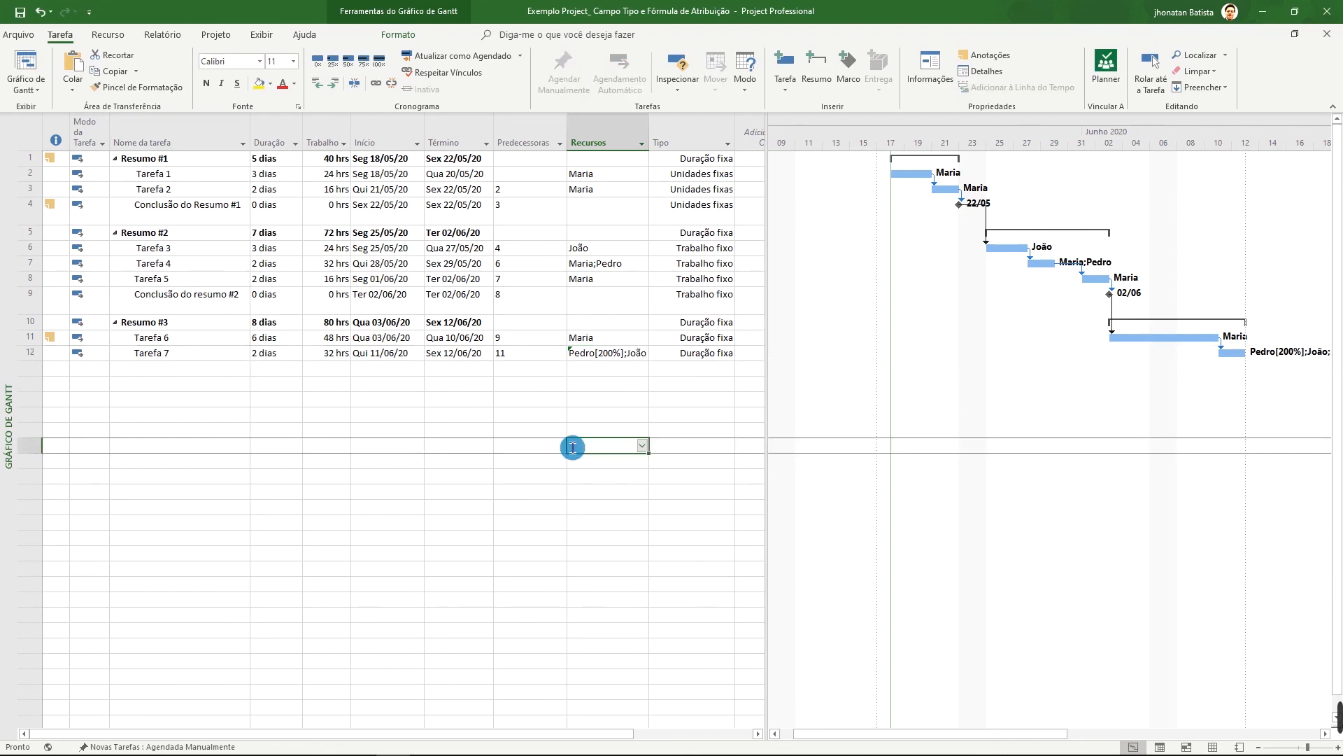
Check the duration of Tarefa 7 with the additional resources assigned and compare it with Tarefa 6
{"action": "left_click", "coordinate": [273, 357]}
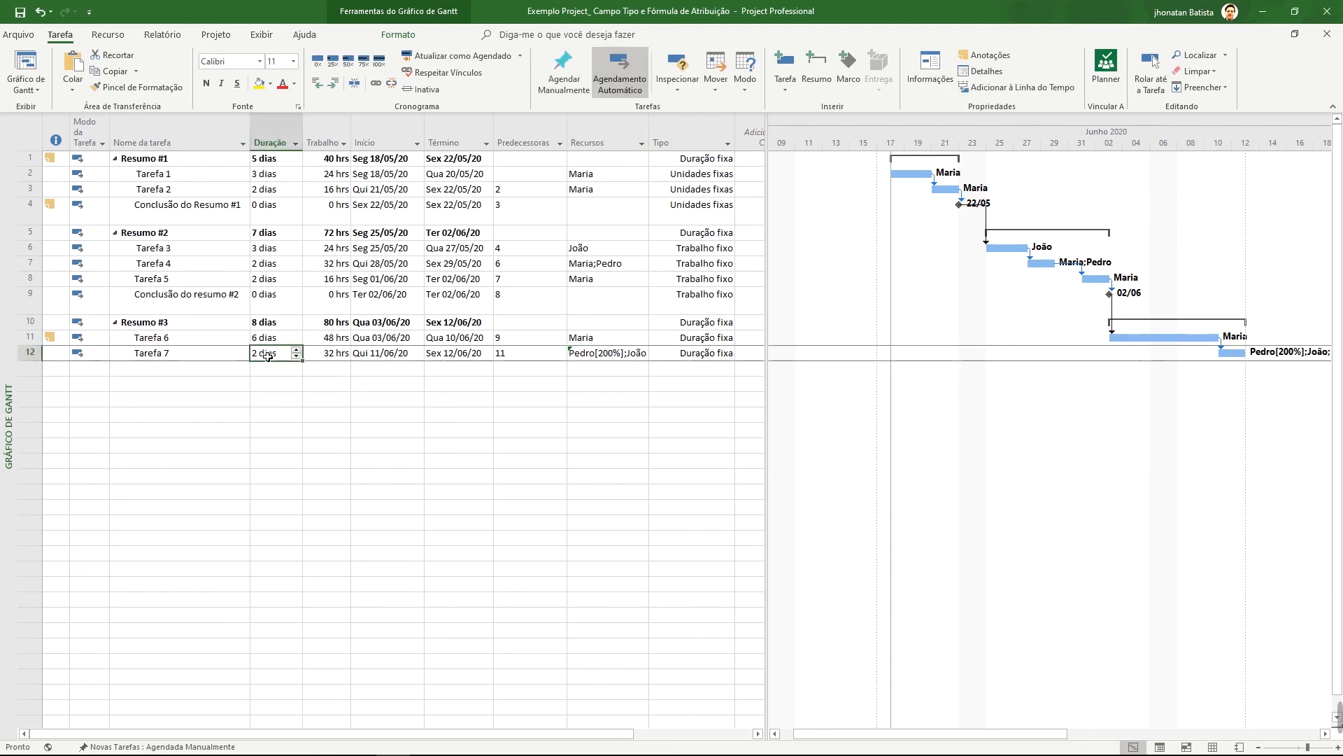
{"action": "left_click", "coordinate": [312, 396]}
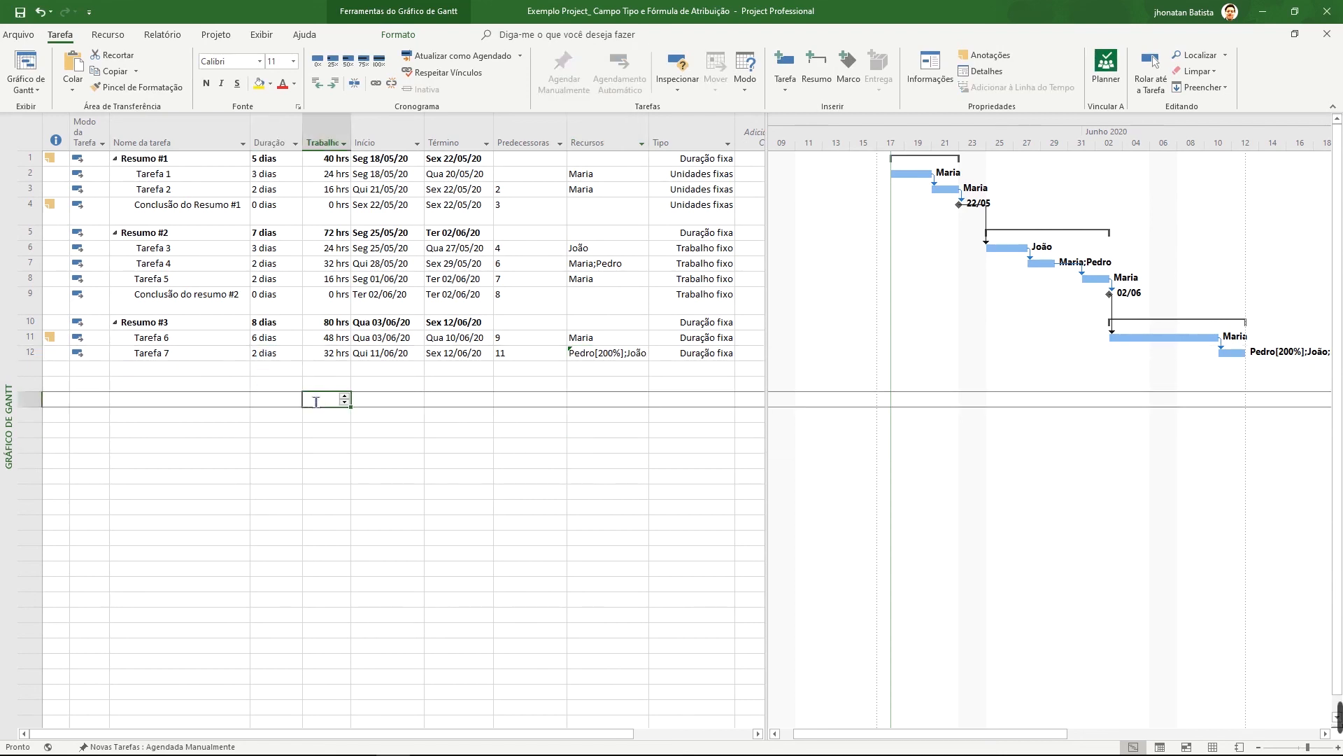
{"action": "left_click", "coordinate": [261, 333]}
{"action": "left_click", "coordinate": [276, 355]}
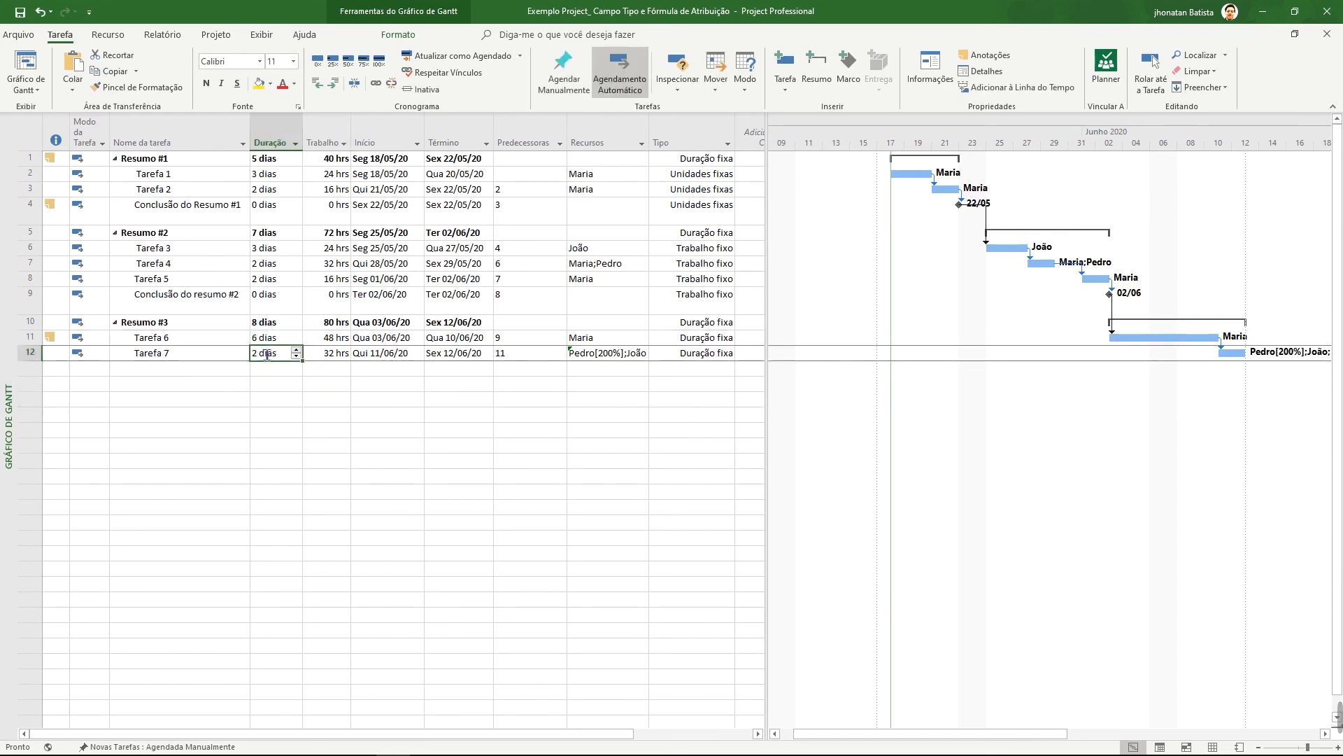
{"action": "left_click", "coordinate": [439, 398]}
{"action": "left_click", "coordinate": [460, 429]}
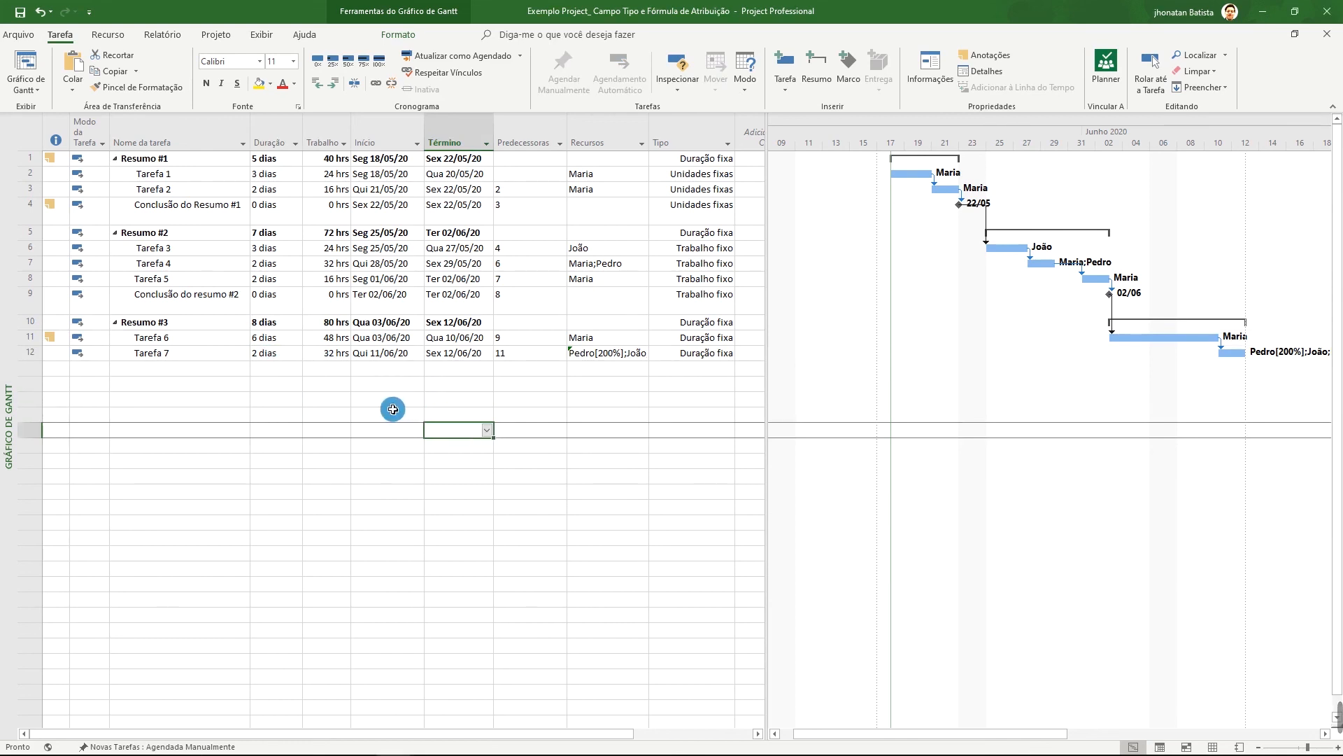